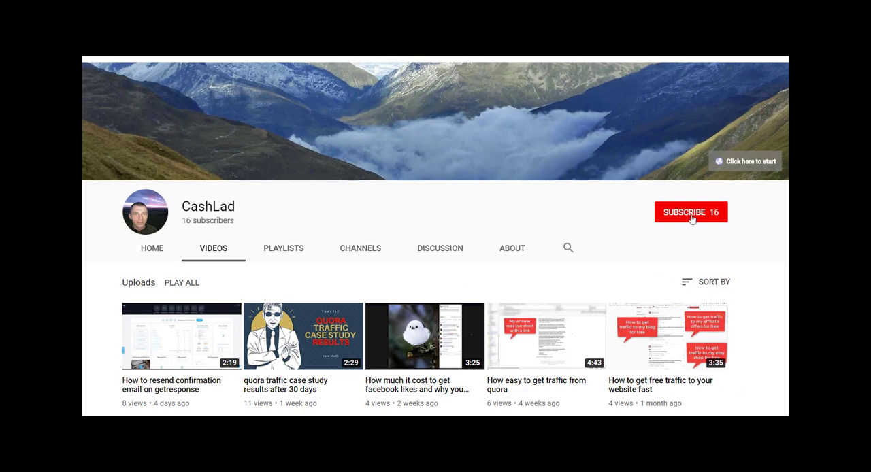
{"action": "left_click", "coordinate": [690, 216]}
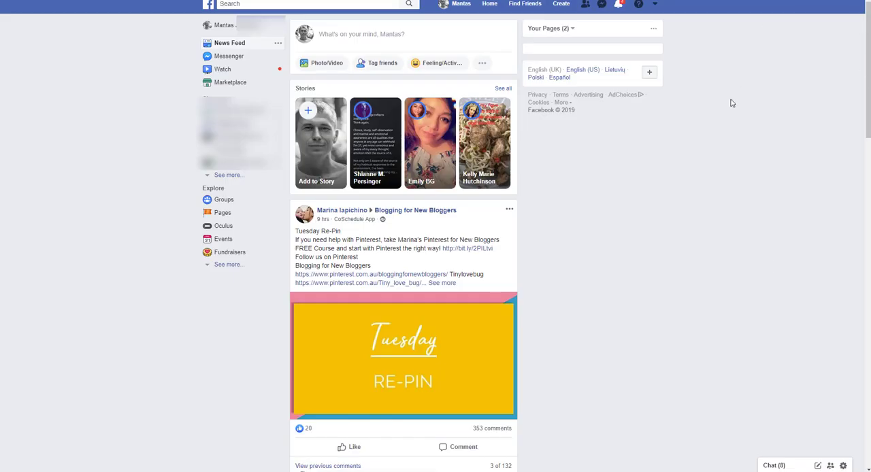
- Open Manage Ads from the Facebook account menu
{"action": "left_click", "coordinate": [655, 5]}
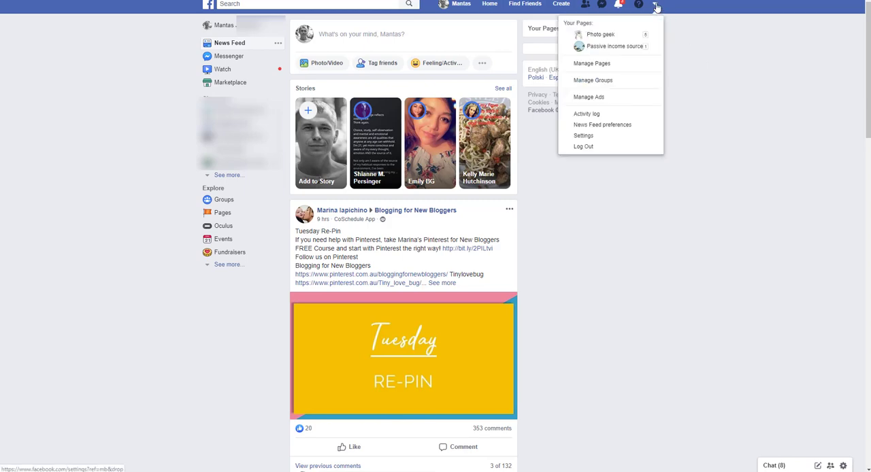
{"action": "left_click", "coordinate": [609, 104]}
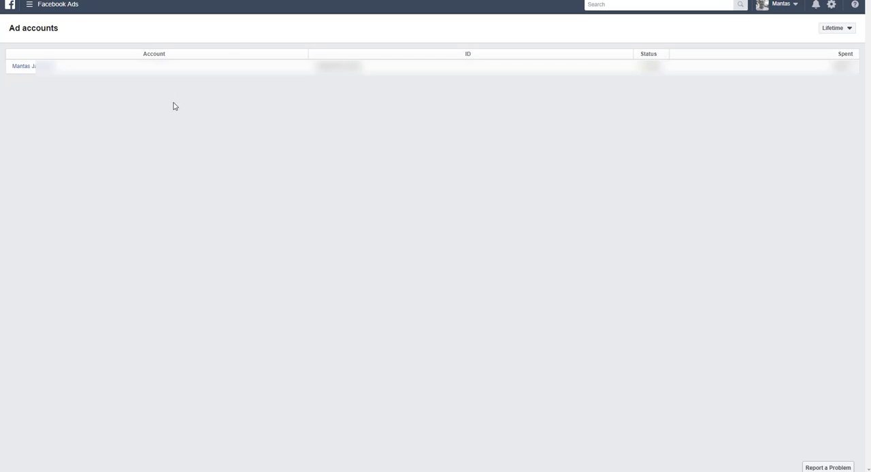
- Open the Events Manager from the Facebook Ads navigation
{"action": "left_click", "coordinate": [35, 11]}
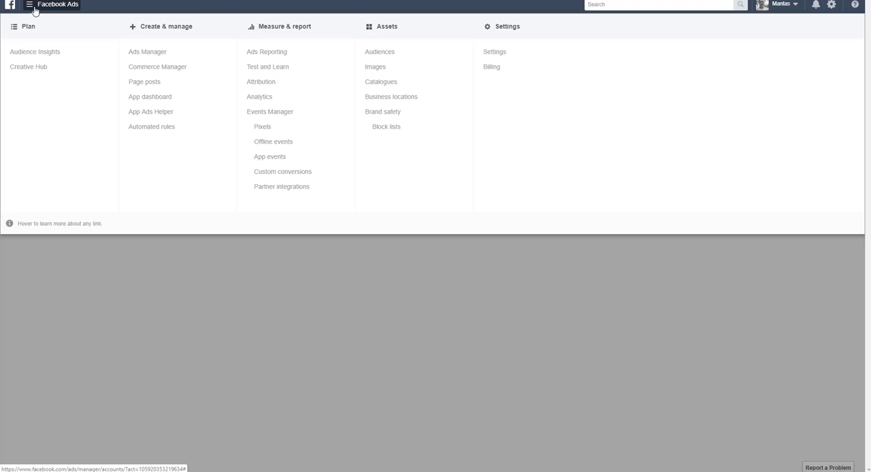
{"action": "left_click", "coordinate": [264, 115]}
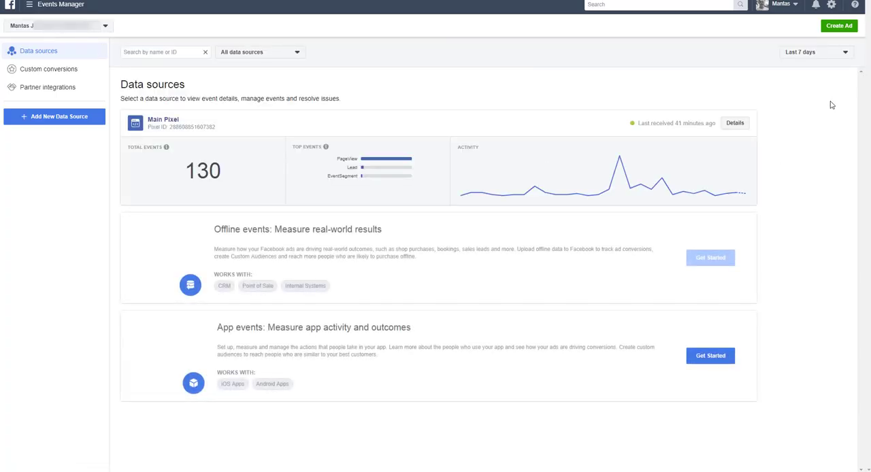
- Open the details of the Main Pixel data source
{"action": "mouse_move", "coordinate": [513, 200]}
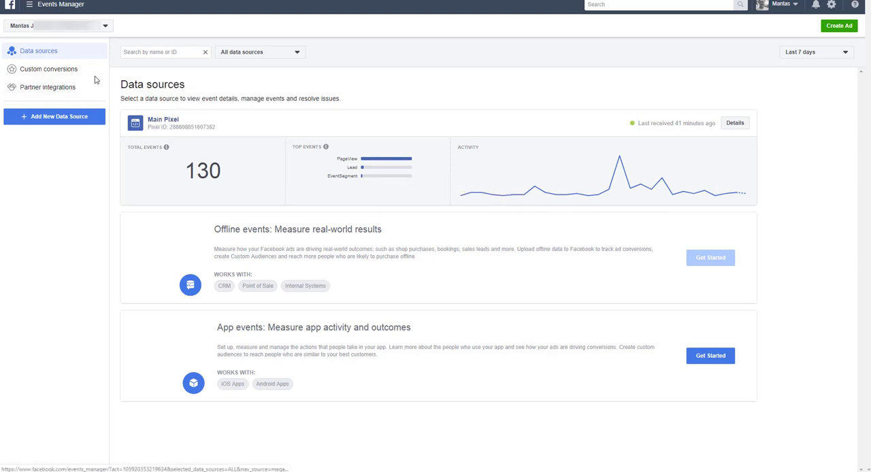
{"action": "left_click", "coordinate": [737, 127]}
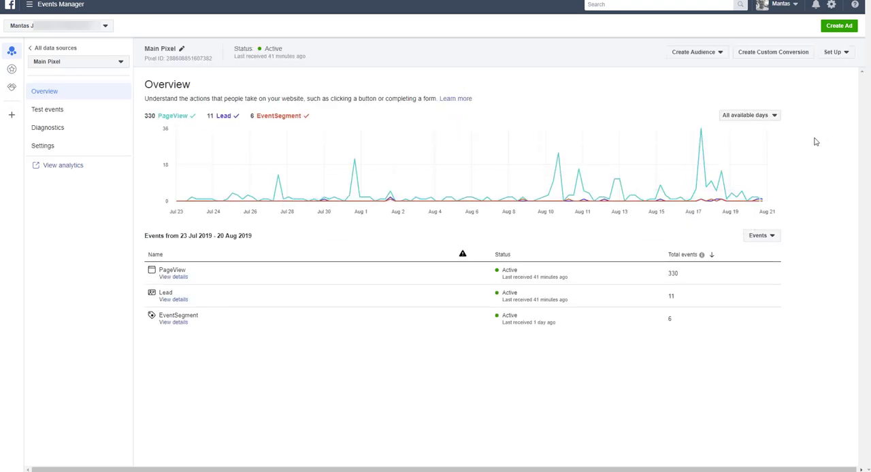
- Start installing the pixel and choose to manually install the pixel code yourself
{"action": "left_click", "coordinate": [841, 55]}
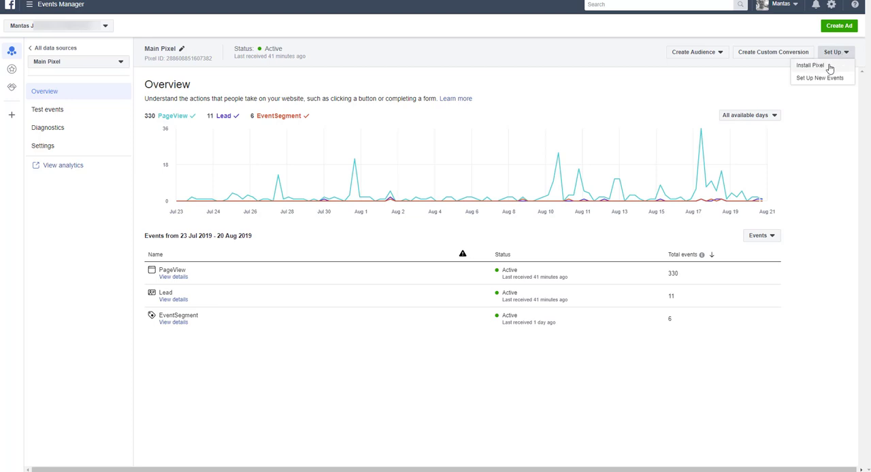
{"action": "left_click", "coordinate": [829, 68]}
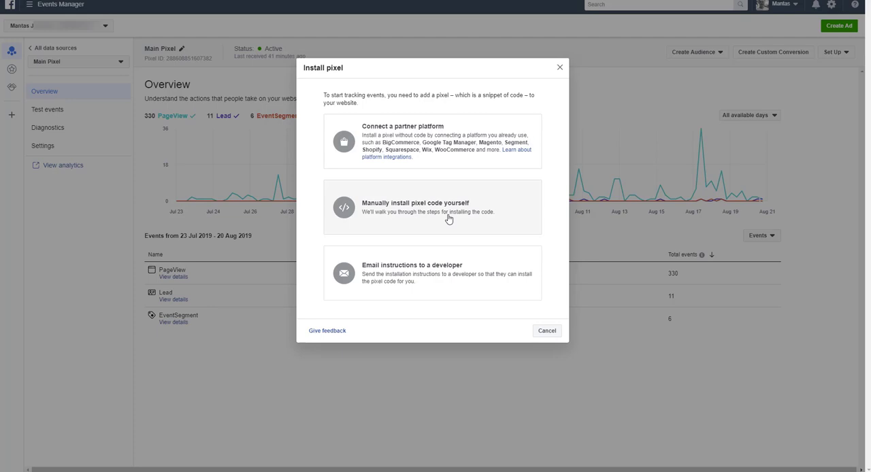
{"action": "left_click", "coordinate": [449, 218]}
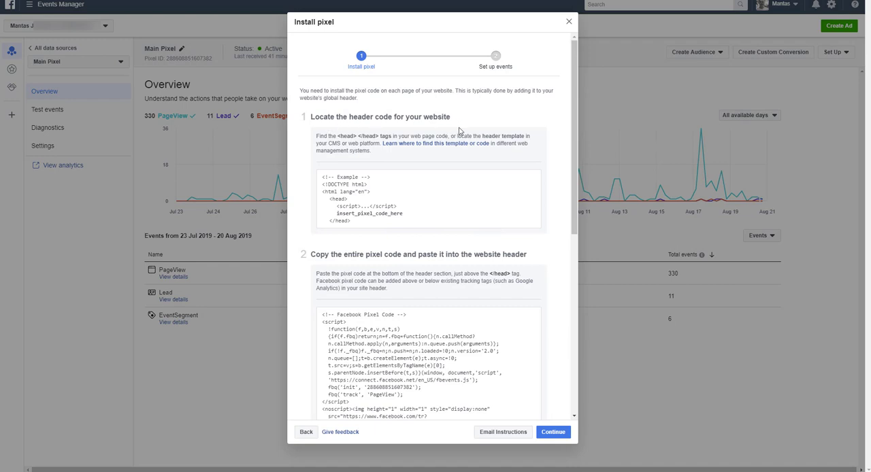
- Copy the entire Facebook pixel code from the installation instructions
{"action": "scroll", "coordinate": [475, 206], "scroll_direction": "down", "scroll_amount": 2}
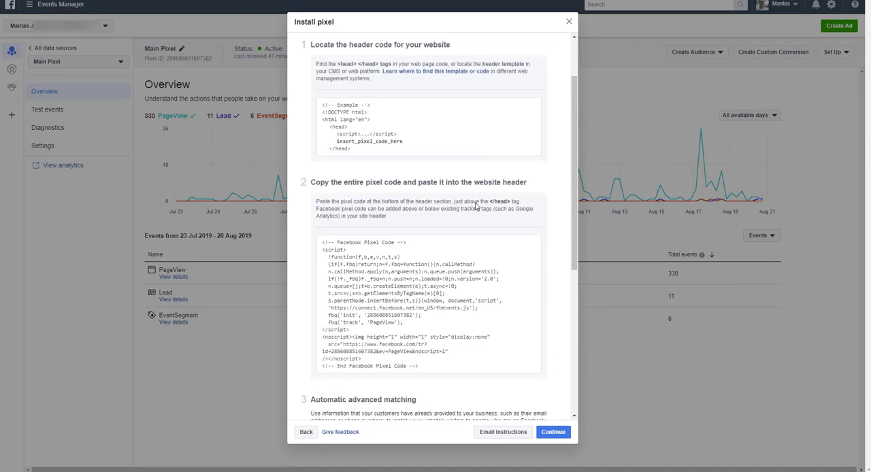
{"action": "scroll", "coordinate": [478, 203], "scroll_direction": "down", "scroll_amount": 1}
{"action": "mouse_move", "coordinate": [436, 230]}
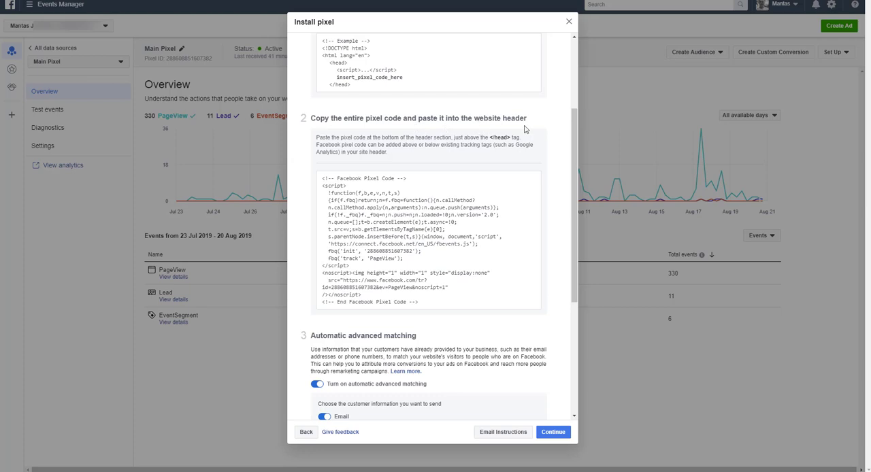
{"action": "left_click", "coordinate": [430, 242]}
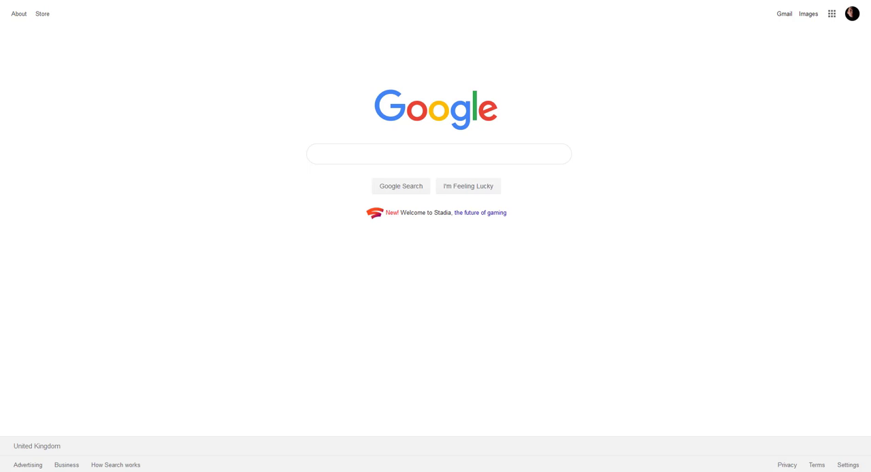
- Go to cashlad.com/ to open the site's WordPress dashboard
{"action": "type", "text": "cashlad.com/"}
{"action": "key", "text": "Return"}
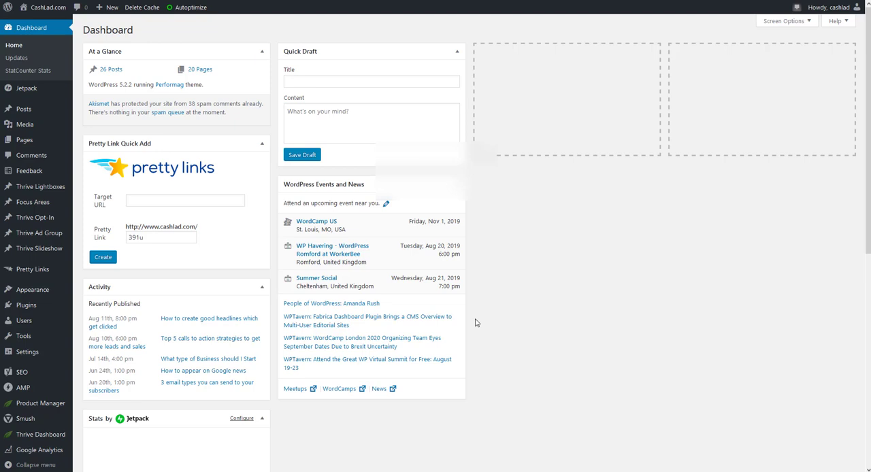
- Open the Add New plugins page
{"action": "mouse_move", "coordinate": [16, 308]}
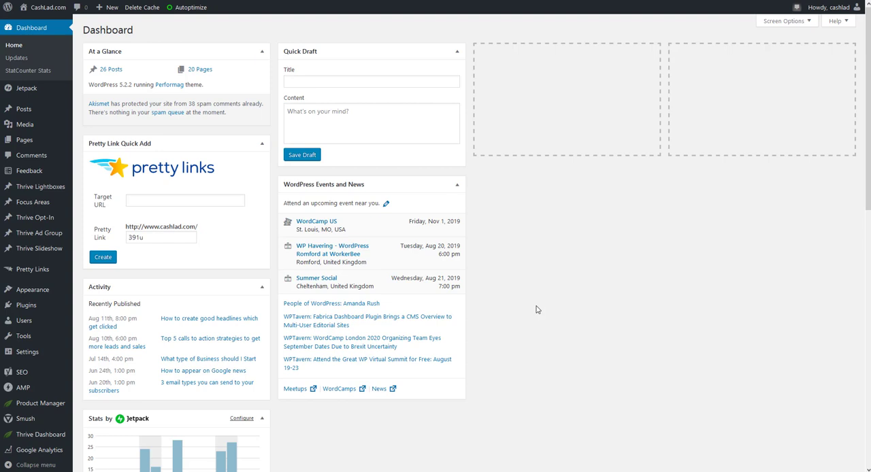
{"action": "mouse_move", "coordinate": [49, 311]}
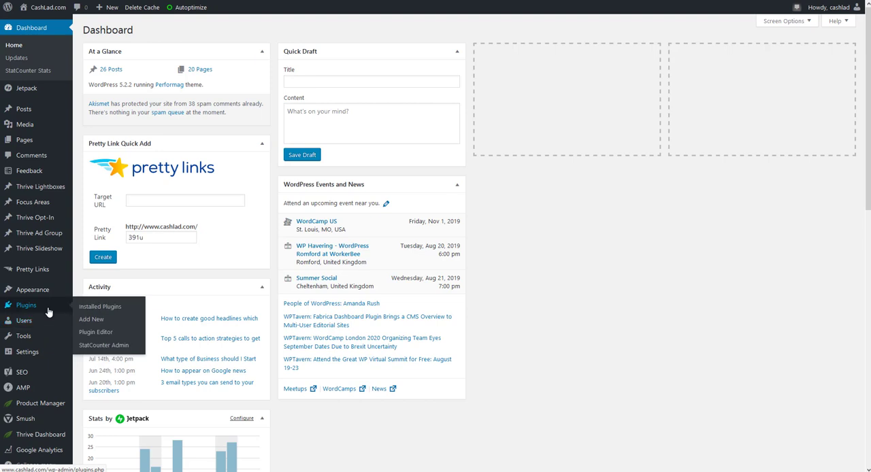
{"action": "left_click", "coordinate": [96, 320]}
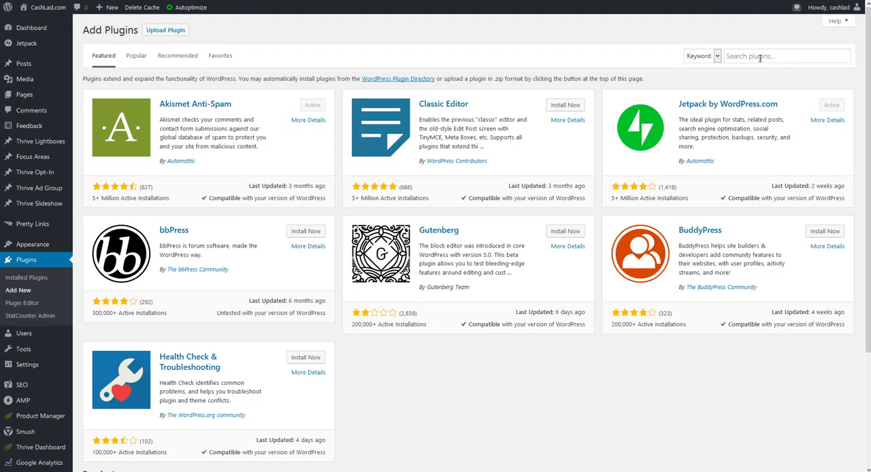
- Search plugins for "header footer" and activate Header Footer Code Manager
{"action": "left_click", "coordinate": [760, 57]}
{"action": "type", "text": "header f"}
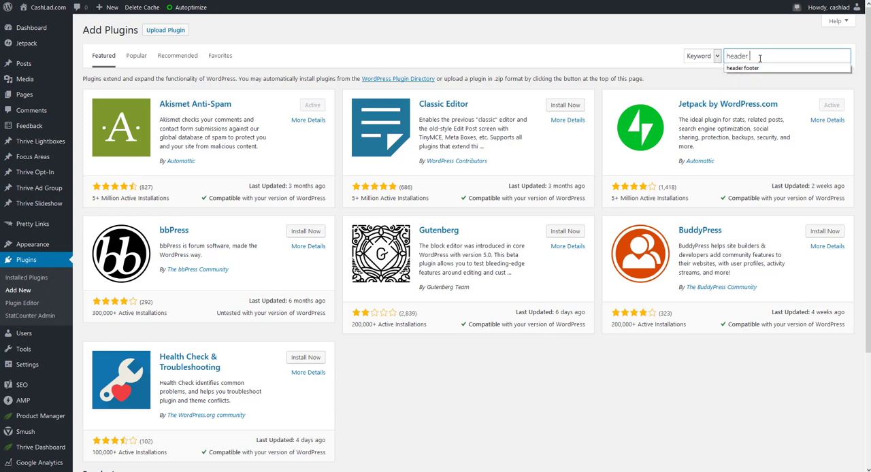
{"action": "type", "text": "ooter"}
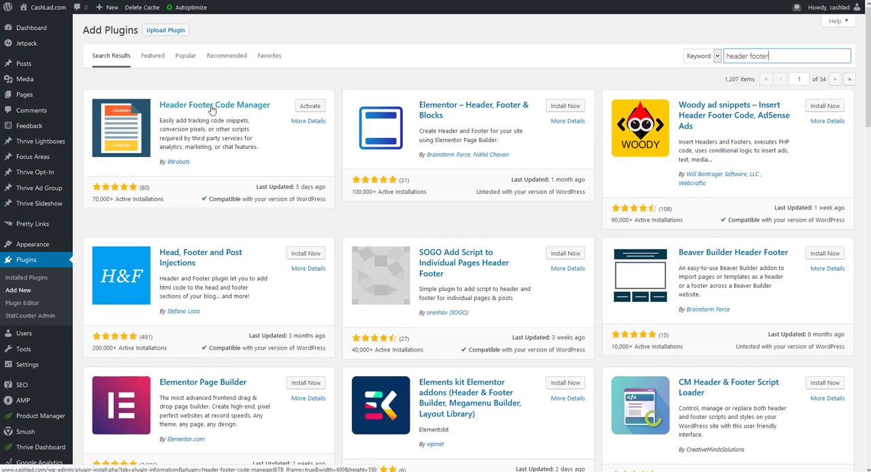
{"action": "left_click", "coordinate": [310, 107]}
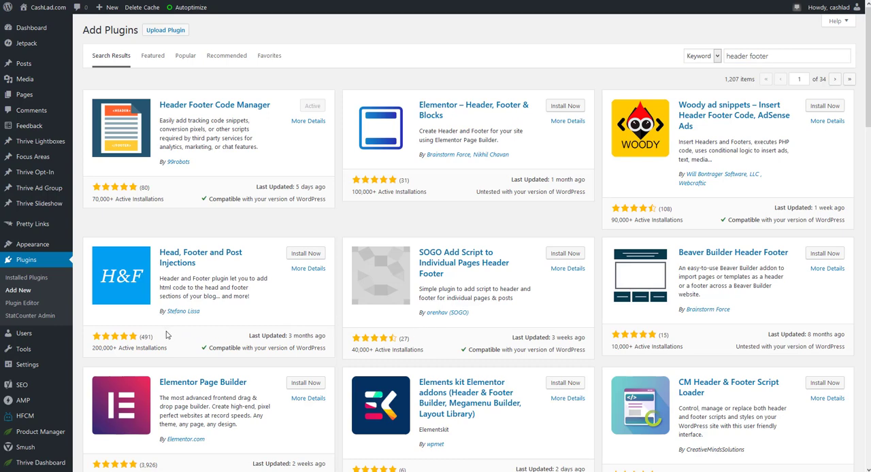
- Open HFCM and start adding a new snippet
{"action": "mouse_move", "coordinate": [22, 424]}
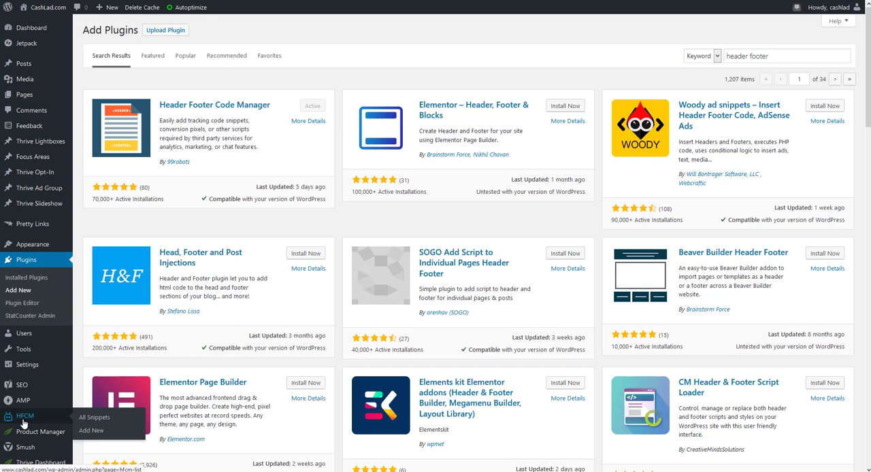
{"action": "left_click", "coordinate": [23, 422]}
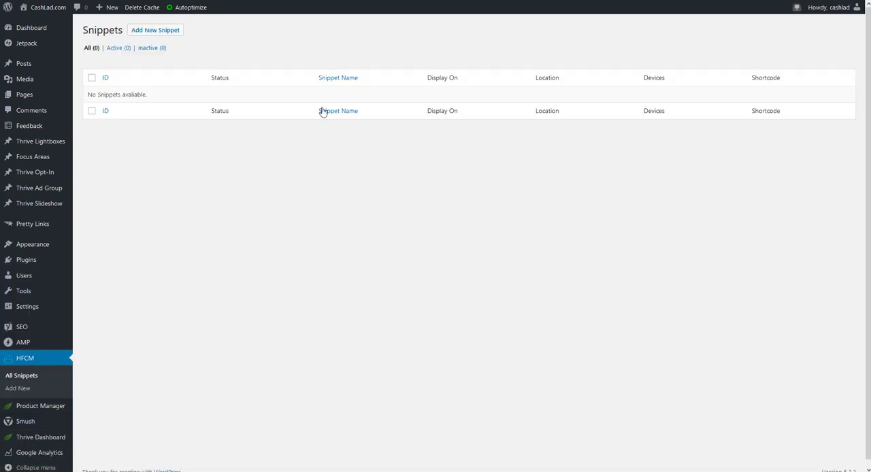
{"action": "left_click", "coordinate": [163, 32]}
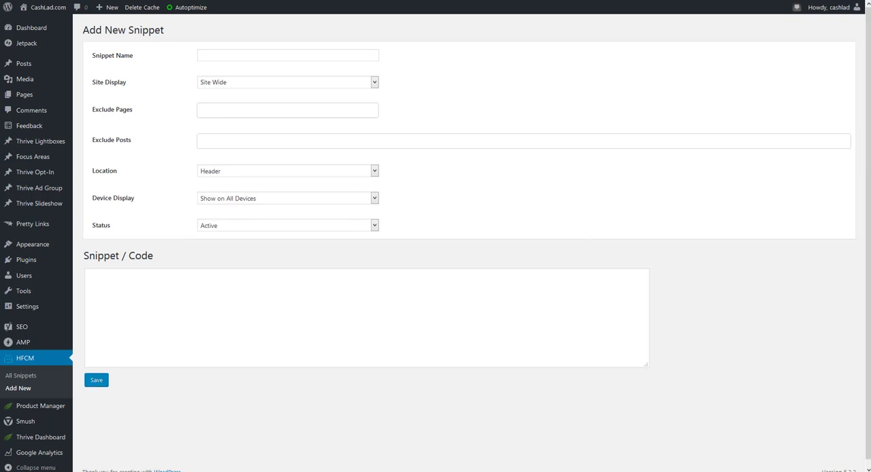
- Paste the Facebook pixel code into the snippet's code field
{"action": "mouse_move", "coordinate": [178, 471]}
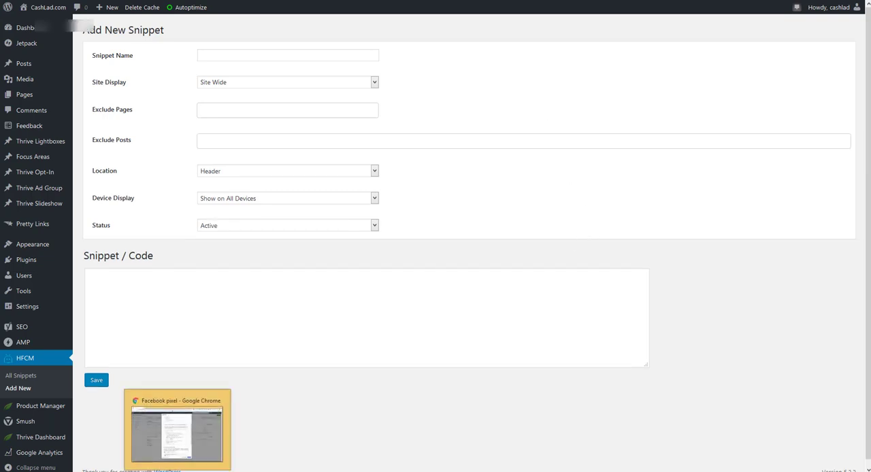
{"action": "left_click", "coordinate": [177, 429]}
{"action": "left_click", "coordinate": [503, 232]}
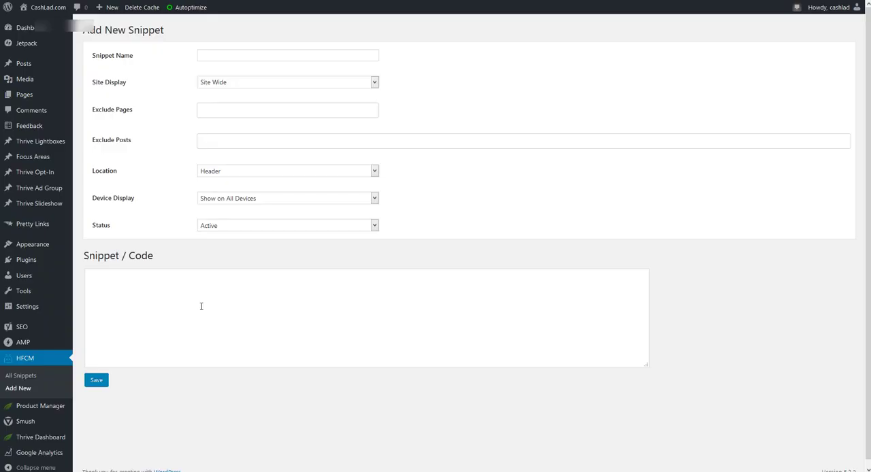
{"action": "left_click", "coordinate": [217, 302]}
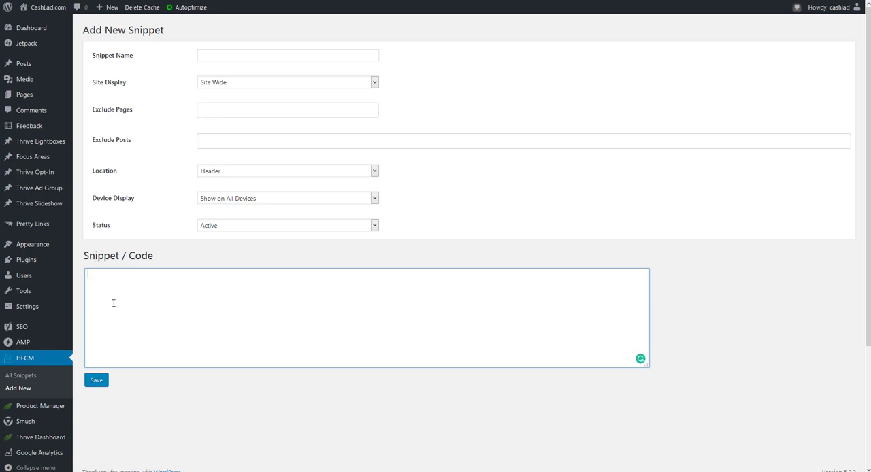
{"action": "key", "text": "ctrl+v"}
- Name the snippet Facebook
{"action": "scroll", "coordinate": [265, 272], "scroll_direction": "up", "scroll_amount": 5}
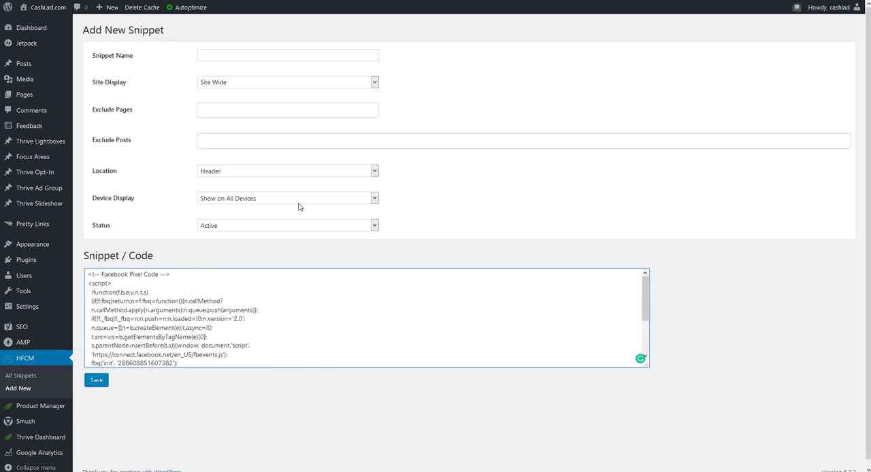
{"action": "left_click", "coordinate": [244, 60]}
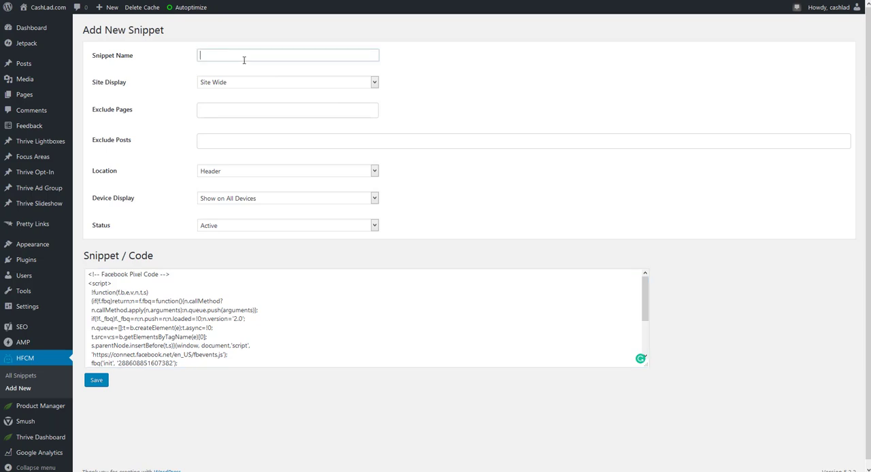
{"action": "type", "text": "Fa"}
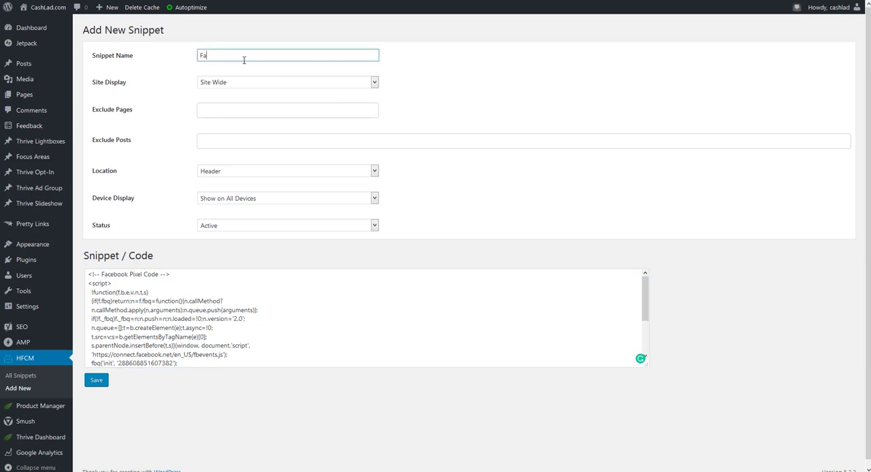
{"action": "type", "text": "cebook"}
- Save the new snippet with header location, site-wide display
{"action": "left_click", "coordinate": [291, 229]}
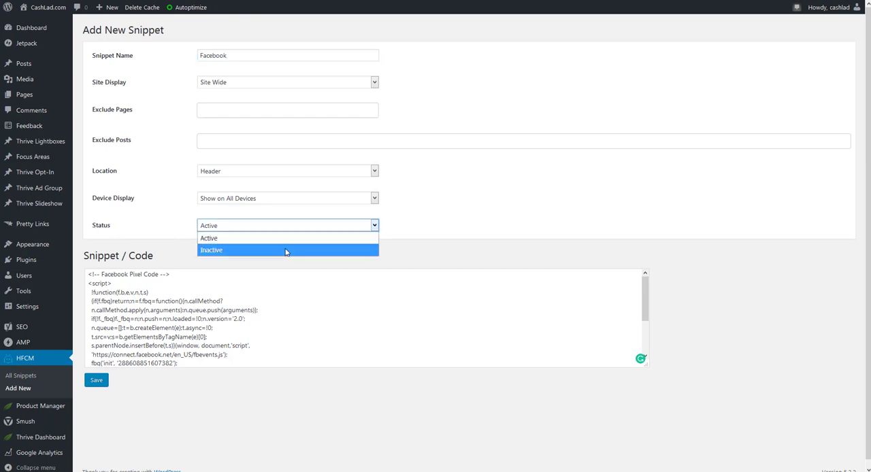
{"action": "left_click", "coordinate": [454, 216]}
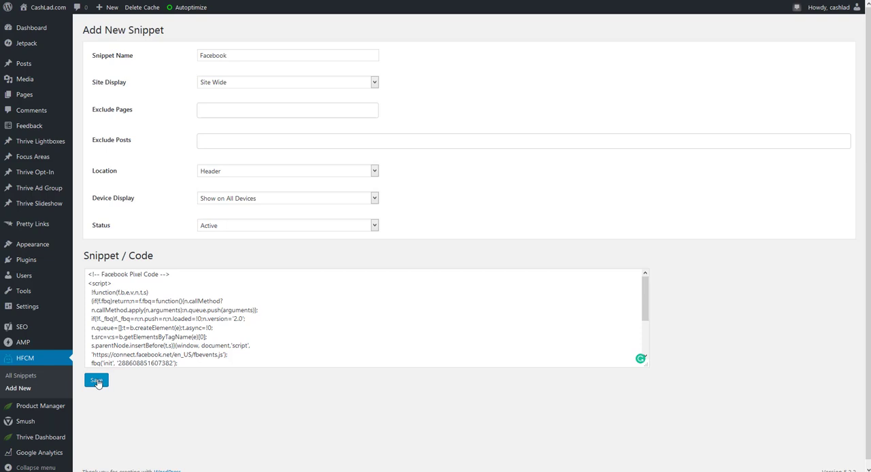
{"action": "left_click", "coordinate": [97, 382]}
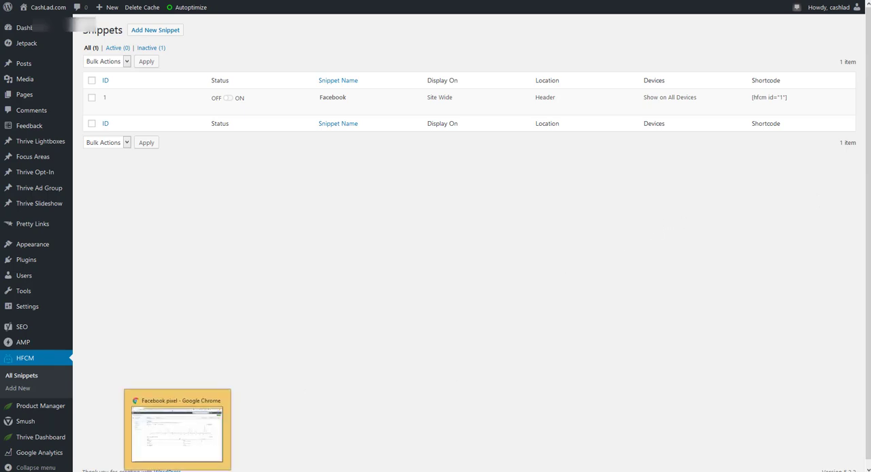
- Switch to the browser and search the installed Chrome extensions for face
{"action": "left_click", "coordinate": [177, 471]}
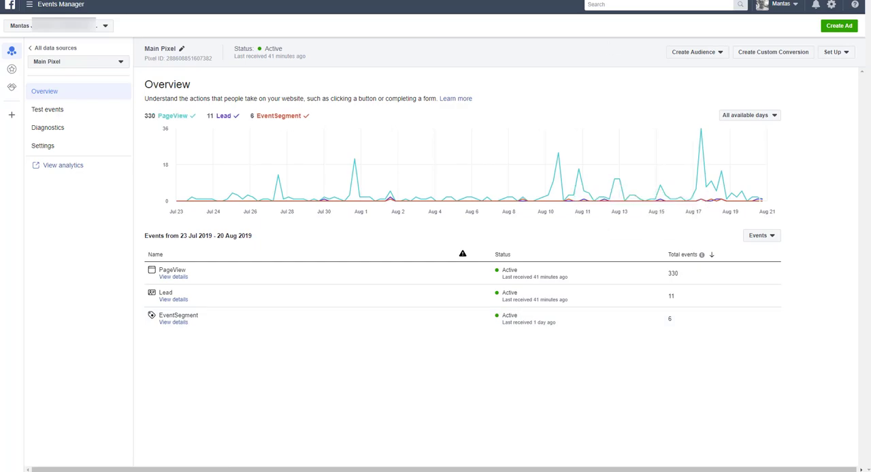
{"action": "key", "text": "ctrl+t"}
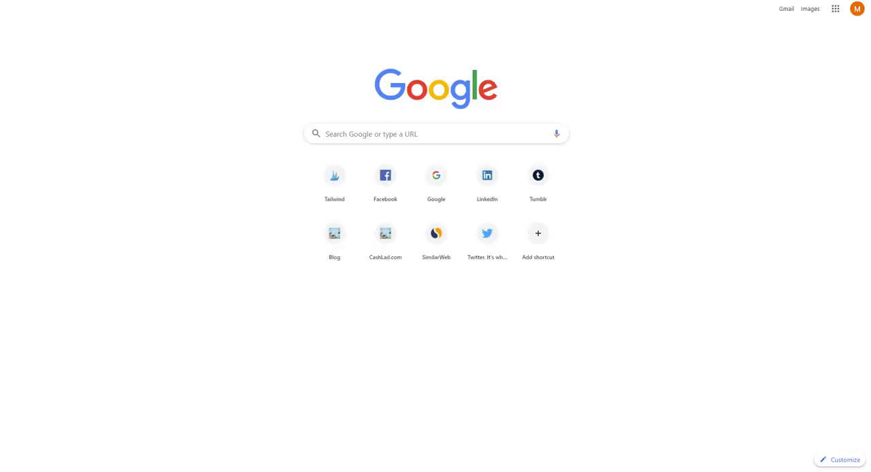
{"action": "key", "text": "alt+f"}
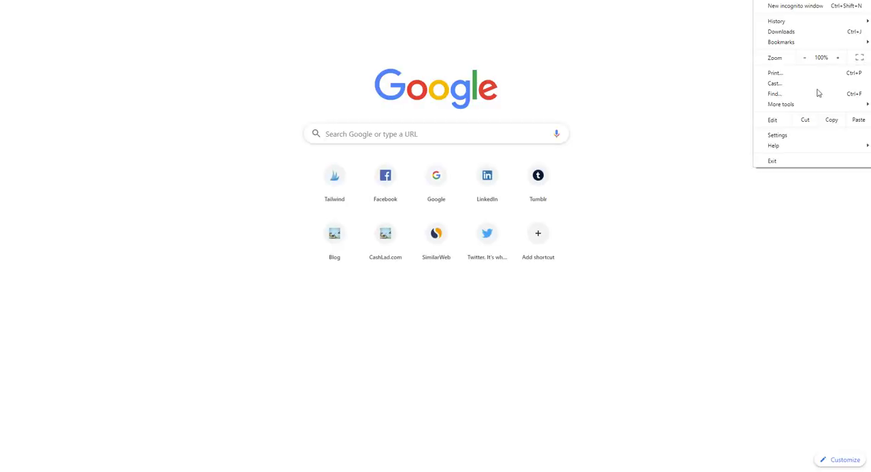
{"action": "mouse_move", "coordinate": [816, 108]}
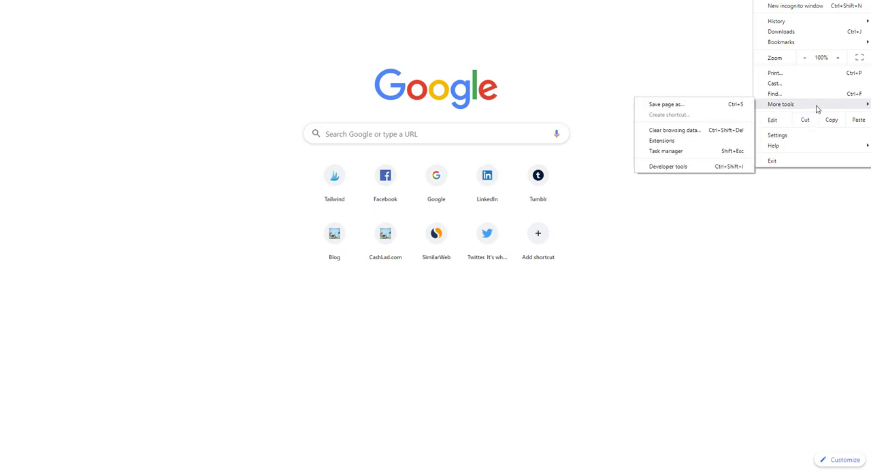
{"action": "left_click", "coordinate": [714, 147]}
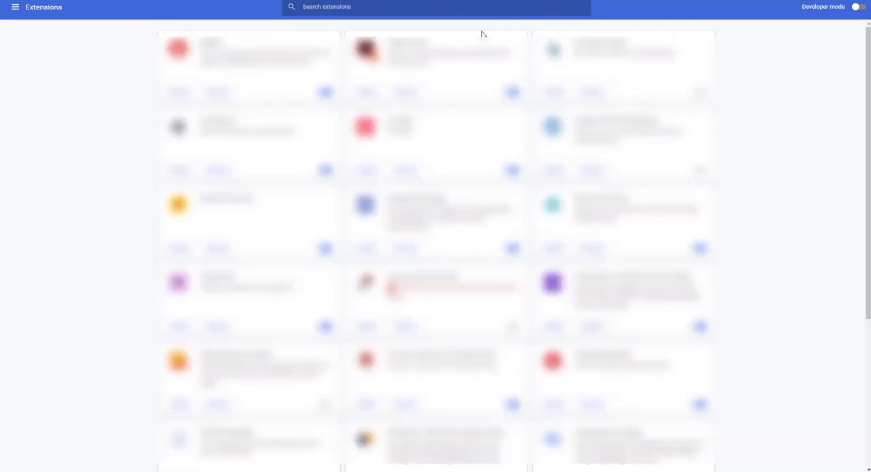
{"action": "left_click", "coordinate": [367, 7]}
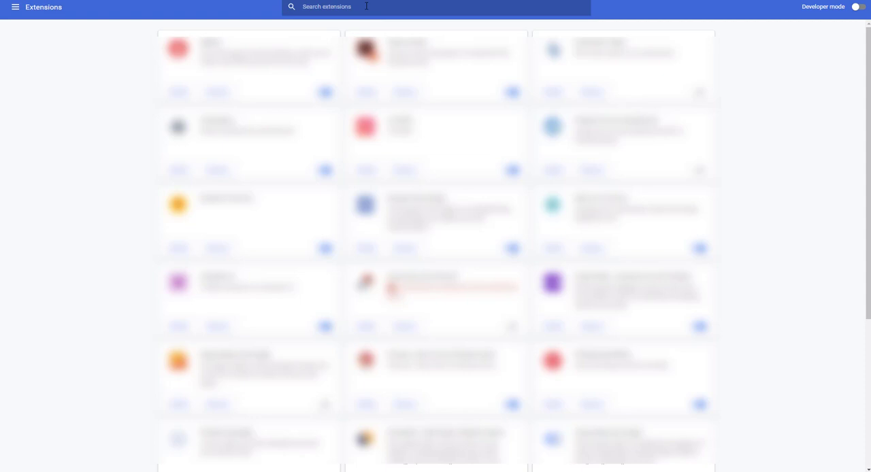
{"action": "type", "text": "face"}
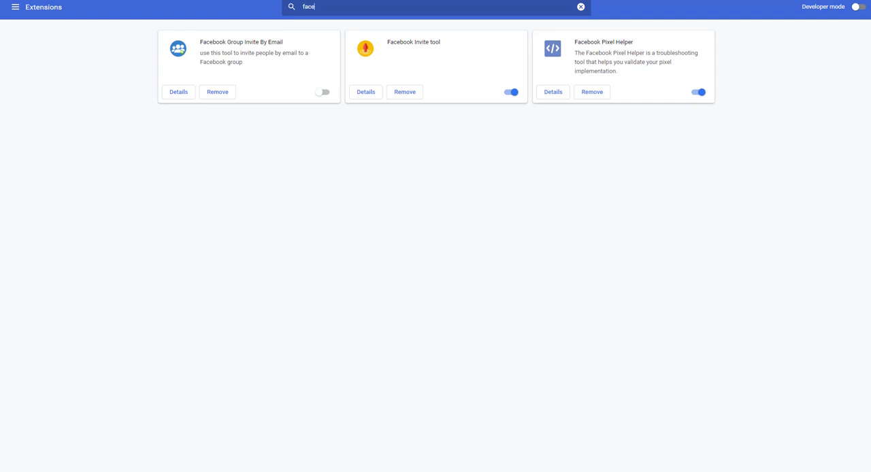
- In a new tab, search Google for chrome store and open the Chrome Web Store extensions page
{"action": "key", "text": "ctrl+t"}
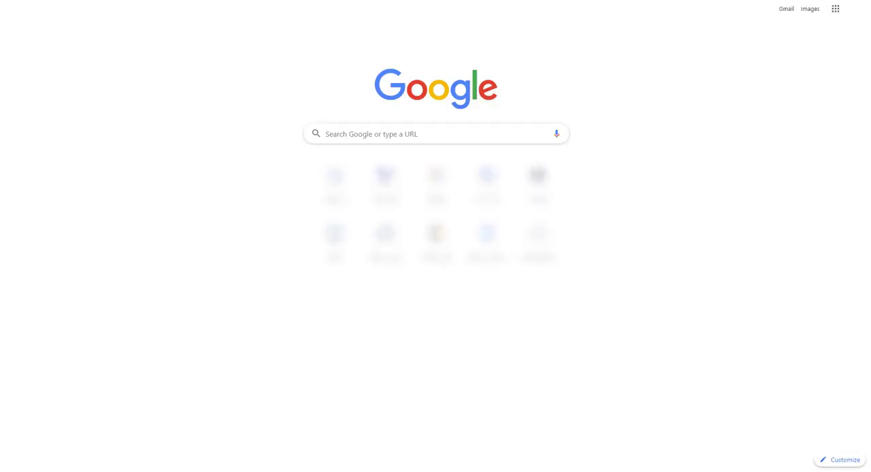
{"action": "key", "text": "Return"}
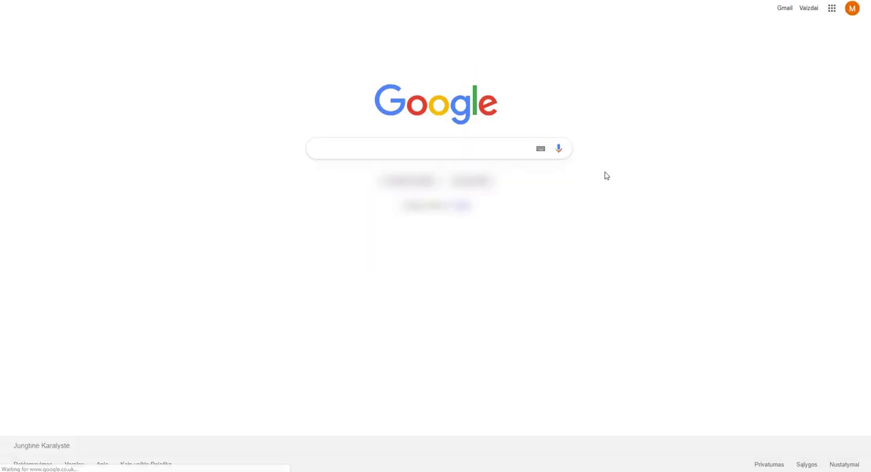
{"action": "type", "text": "chro"}
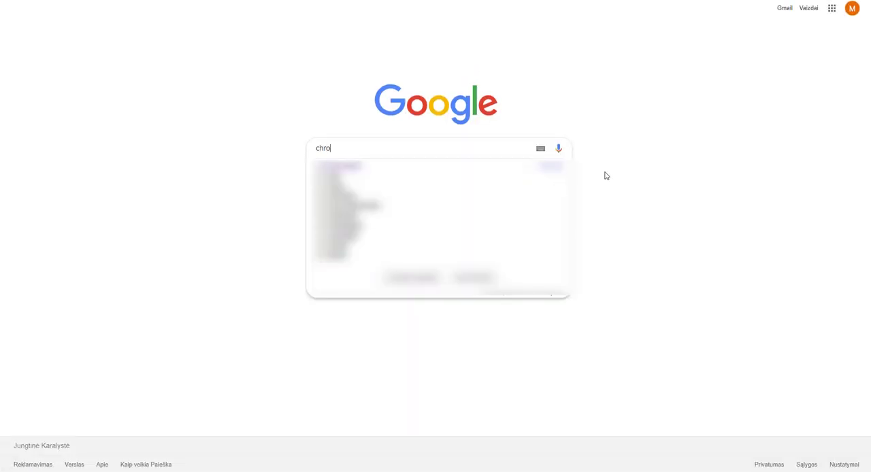
{"action": "type", "text": "me store"}
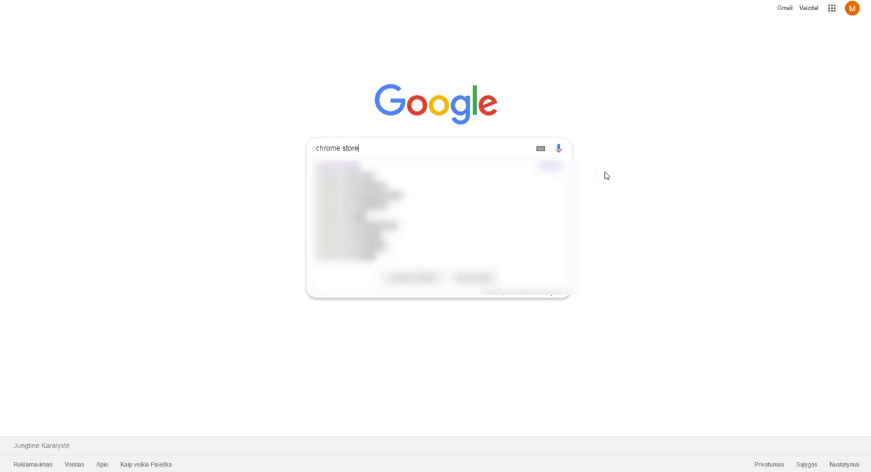
{"action": "key", "text": "Return"}
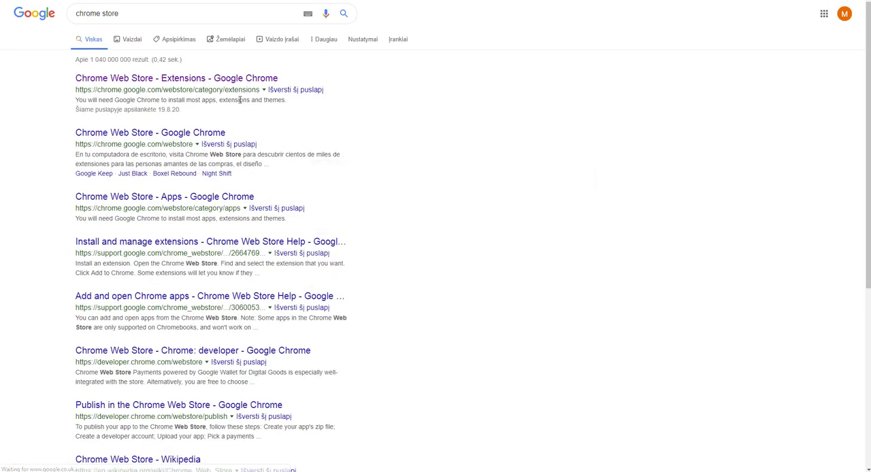
{"action": "left_click", "coordinate": [216, 80]}
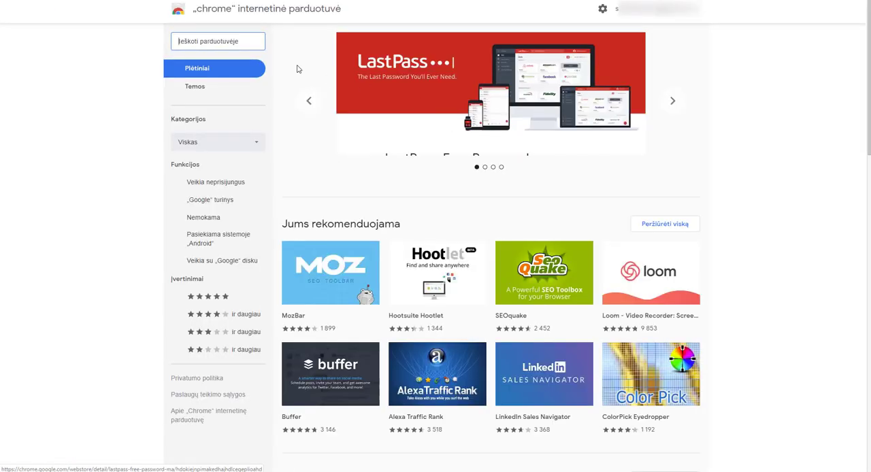
- Search the Chrome Web Store for facebook pixel to find the Facebook Pixel Helper extension
{"action": "type", "text": "face"}
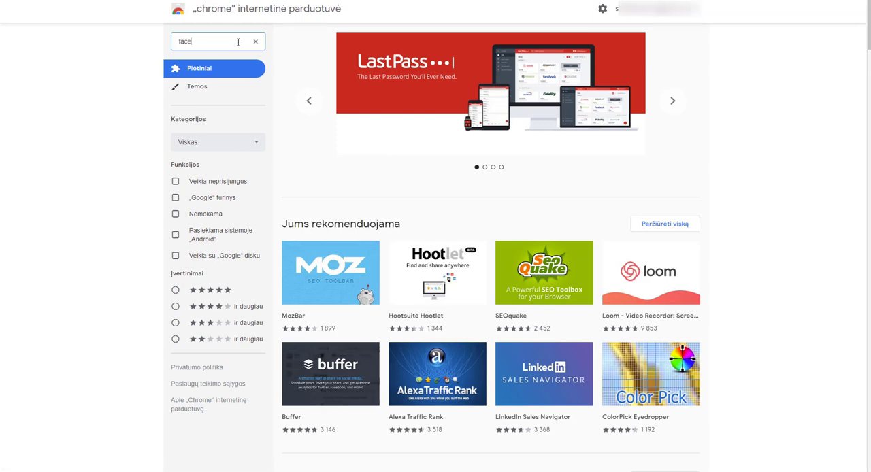
{"action": "type", "text": "book p"}
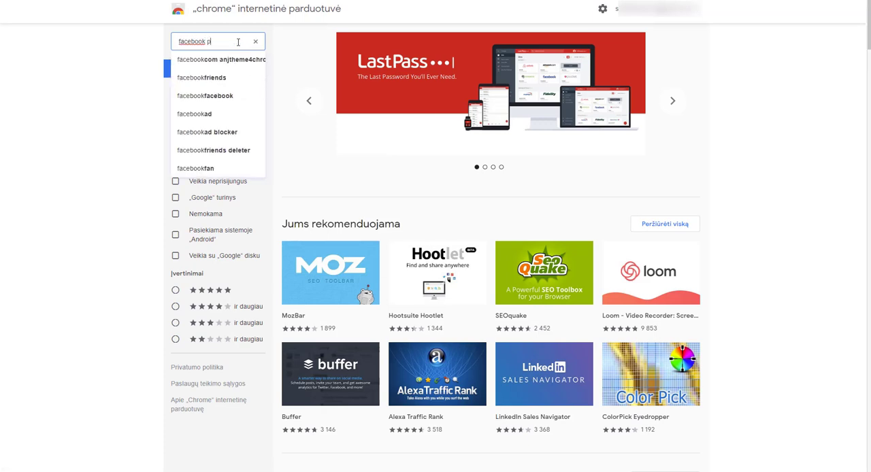
{"action": "type", "text": "ix"}
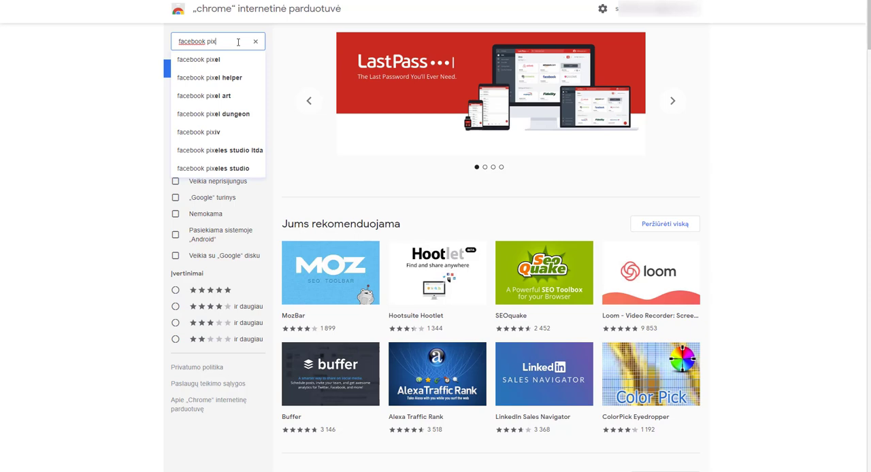
{"action": "type", "text": "el"}
{"action": "key", "text": "Return"}
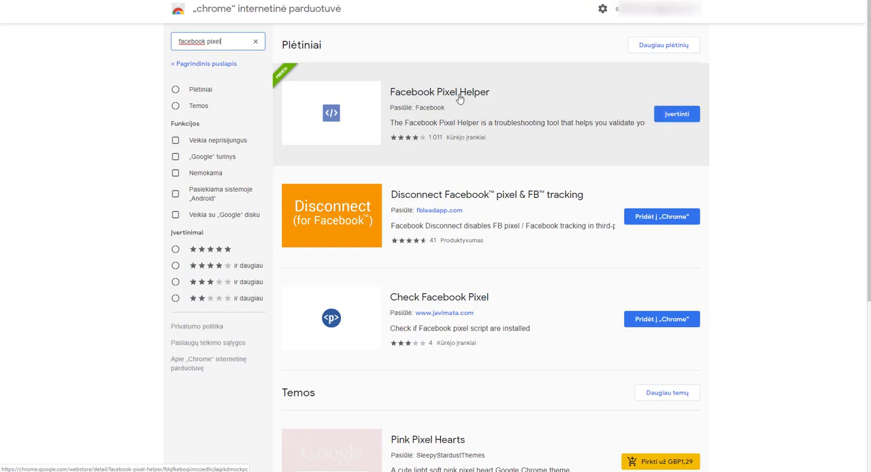
{"action": "left_click", "coordinate": [786, 65]}
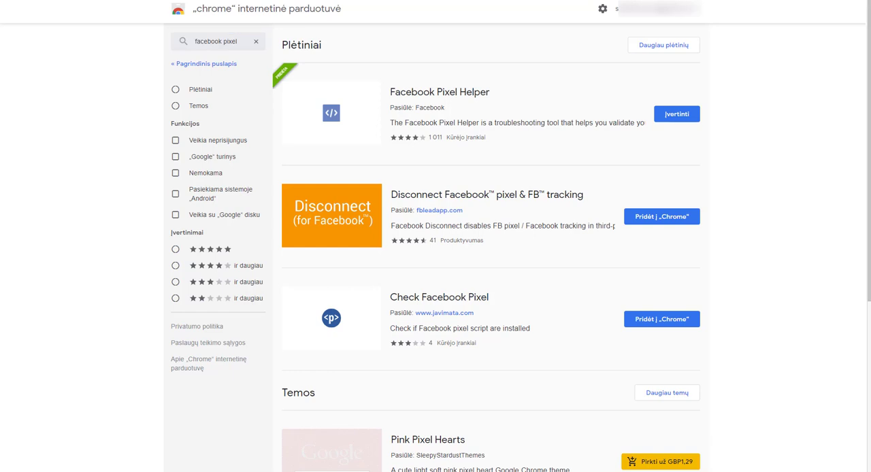
- Open the cashlad.com blog in a new tab
{"action": "key", "text": "ctrl+t"}
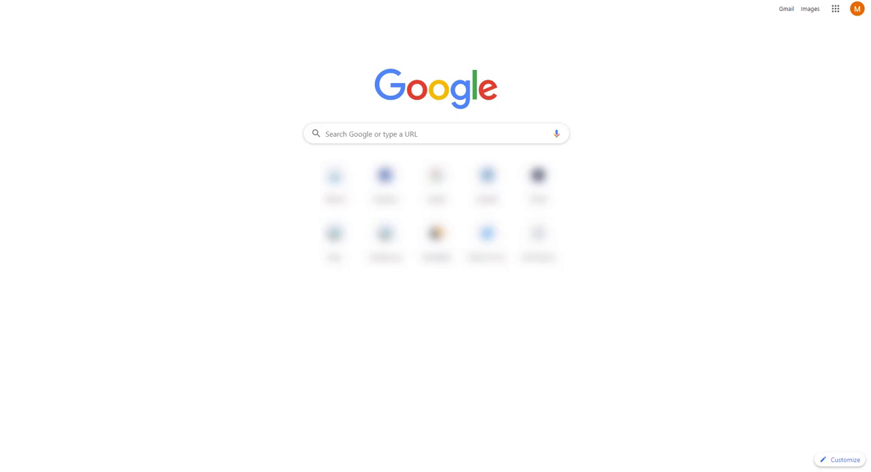
{"action": "type", "text": "cash"}
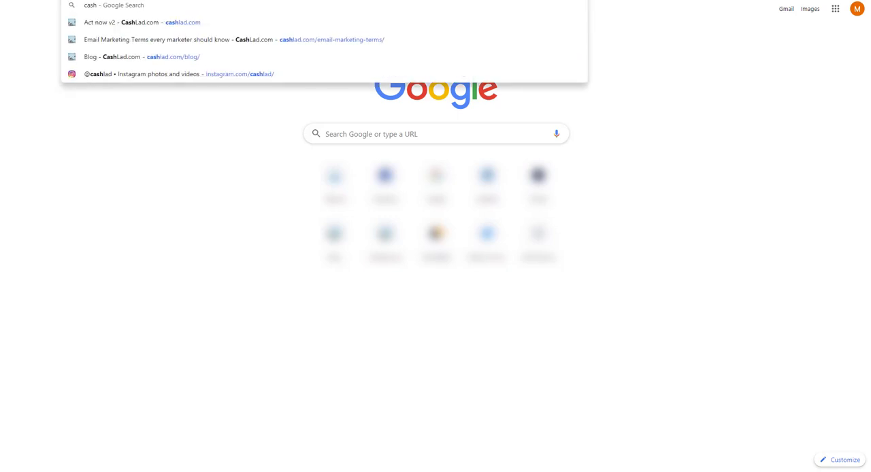
{"action": "type", "text": "lad.com"}
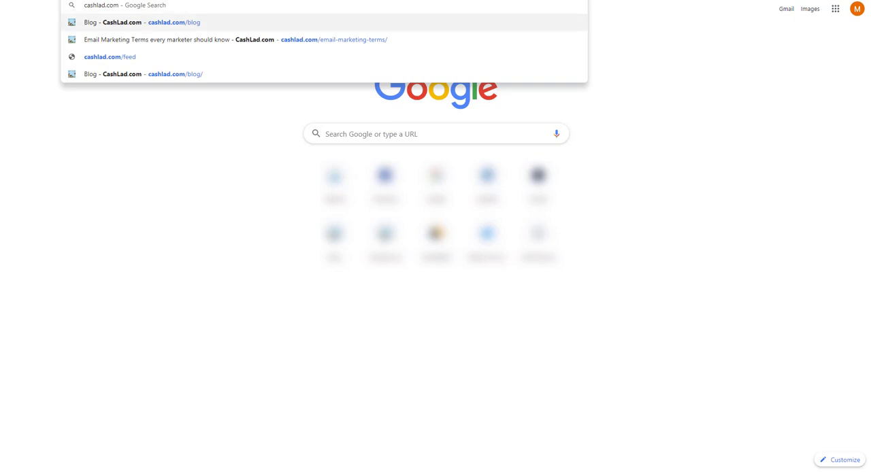
{"action": "left_click", "coordinate": [142, 23]}
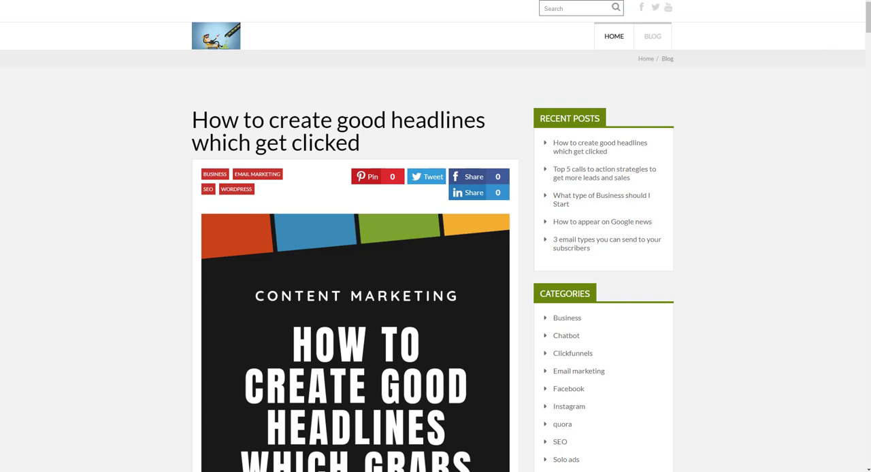
- Check the site's pixel with Facebook Pixel Helper and expand its PageView event details
{"action": "left_click", "coordinate": [825, 0]}
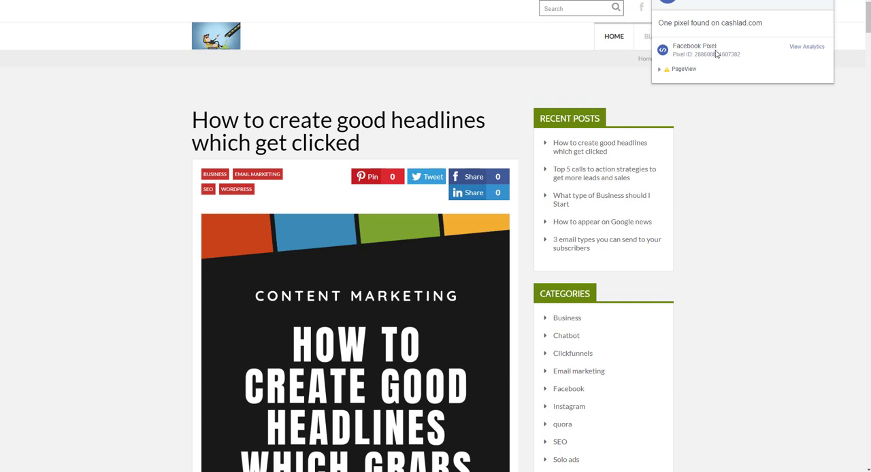
{"action": "left_click", "coordinate": [684, 71]}
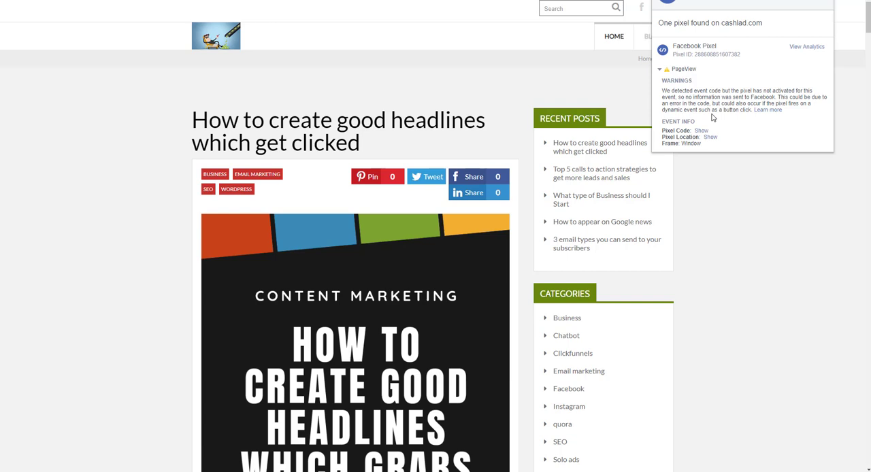
{"action": "left_click", "coordinate": [749, 193]}
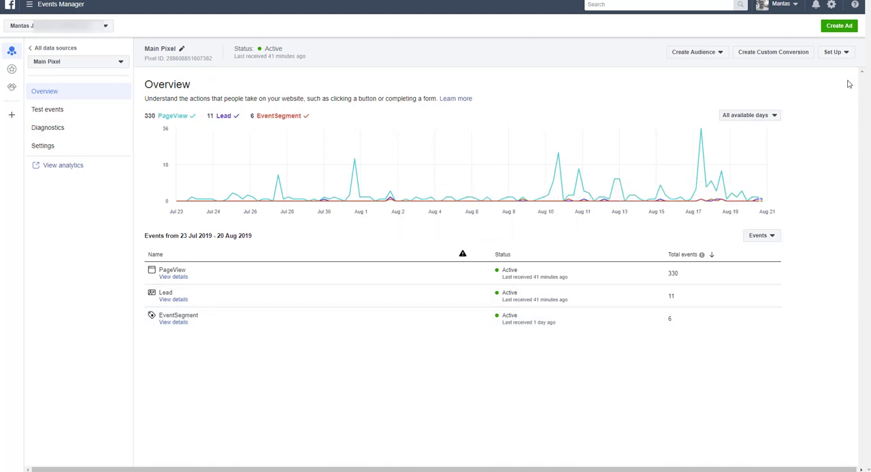
- Start setting up new events for the Main Pixel and choose to manually install event code
{"action": "left_click", "coordinate": [844, 57]}
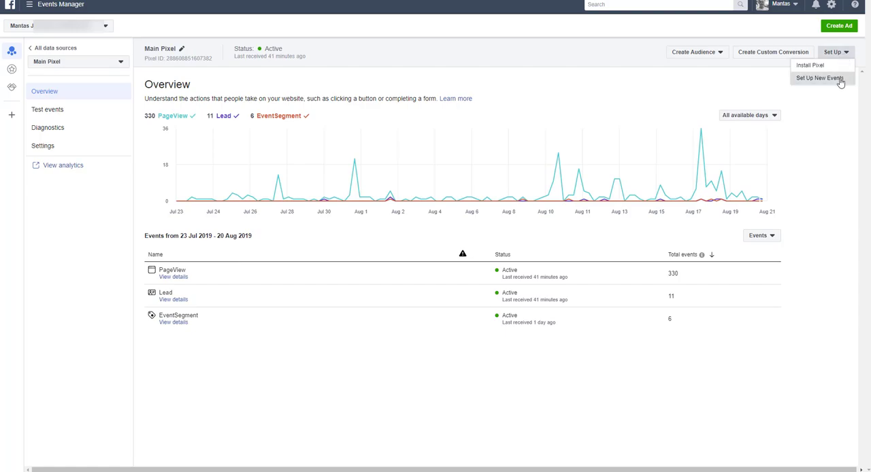
{"action": "left_click", "coordinate": [841, 79]}
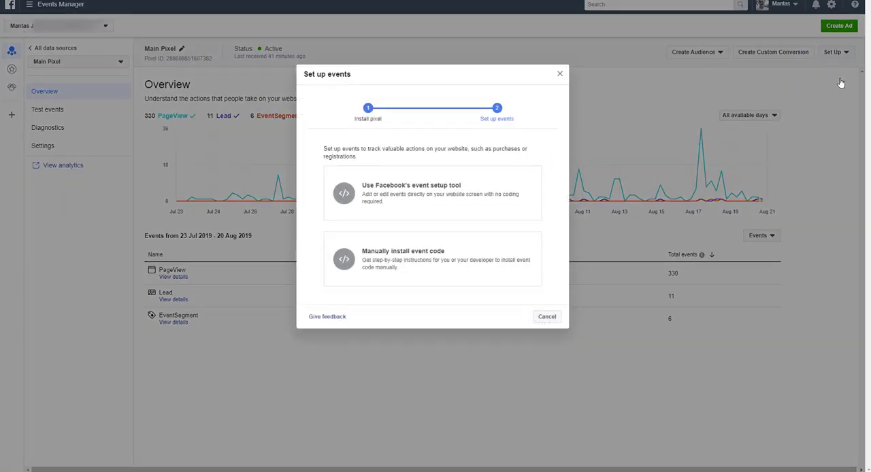
{"action": "left_click", "coordinate": [444, 268]}
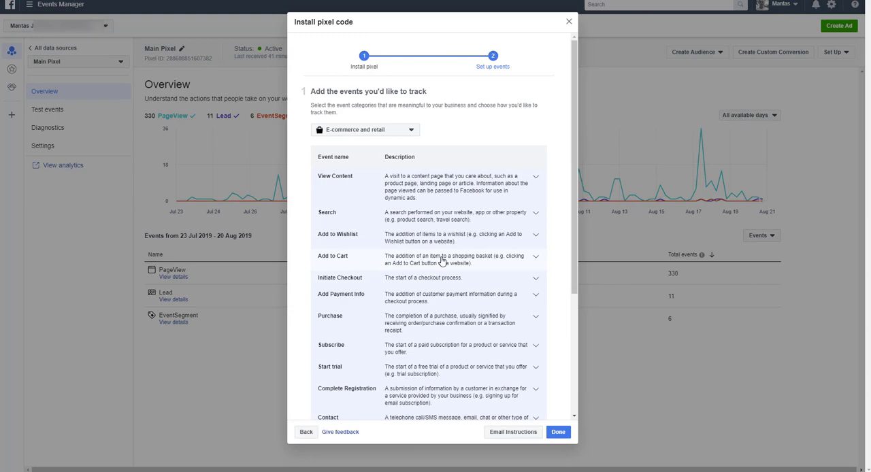
- Change the business category for event tracking to Other business category
{"action": "scroll", "coordinate": [441, 261], "scroll_direction": "down", "scroll_amount": 5}
{"action": "scroll", "coordinate": [436, 257], "scroll_direction": "up", "scroll_amount": 3}
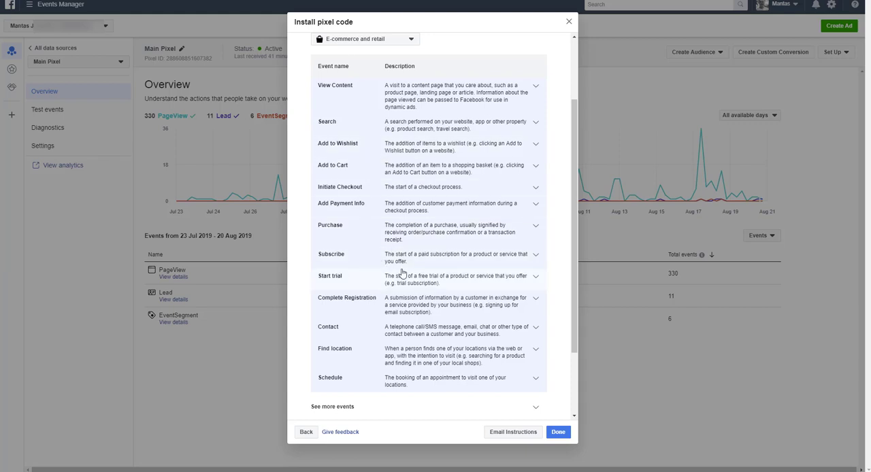
{"action": "left_click", "coordinate": [400, 44]}
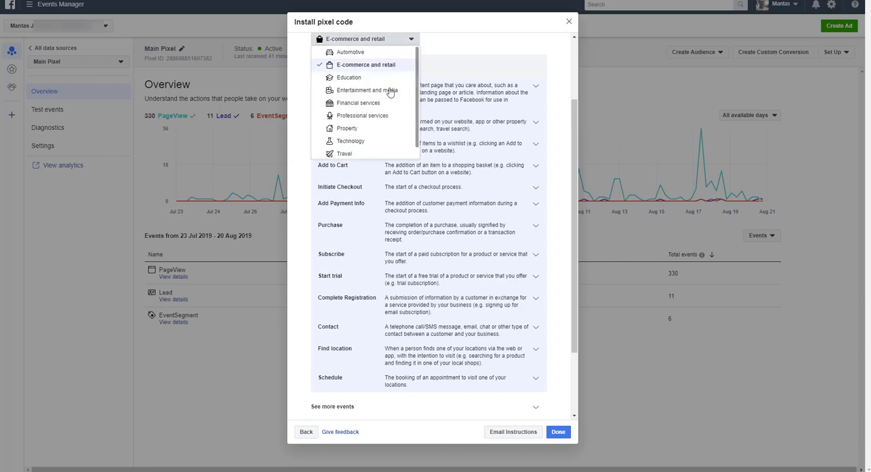
{"action": "scroll", "coordinate": [388, 115], "scroll_direction": "down", "scroll_amount": 1}
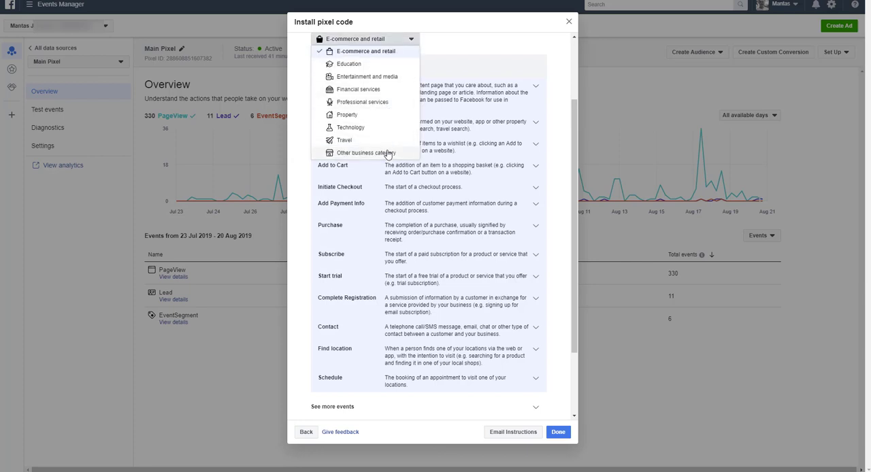
{"action": "left_click", "coordinate": [388, 153]}
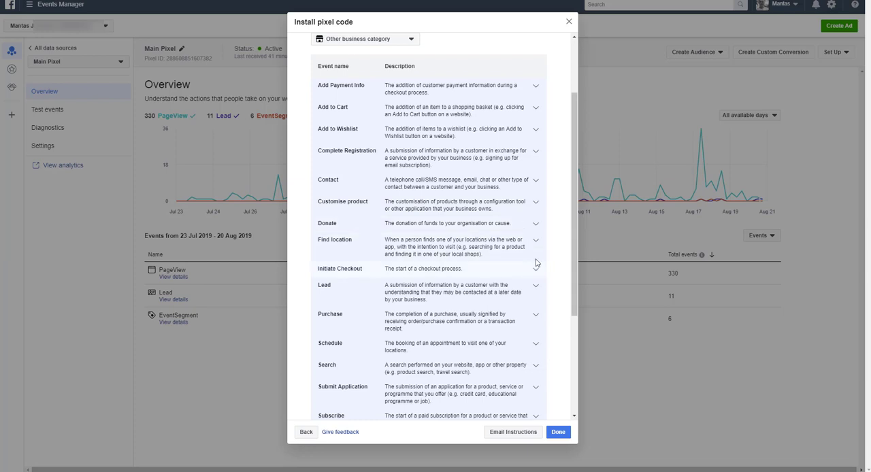
- Expand the Lead event in the pixel code list and copy its event code snippet
{"action": "left_click", "coordinate": [467, 291]}
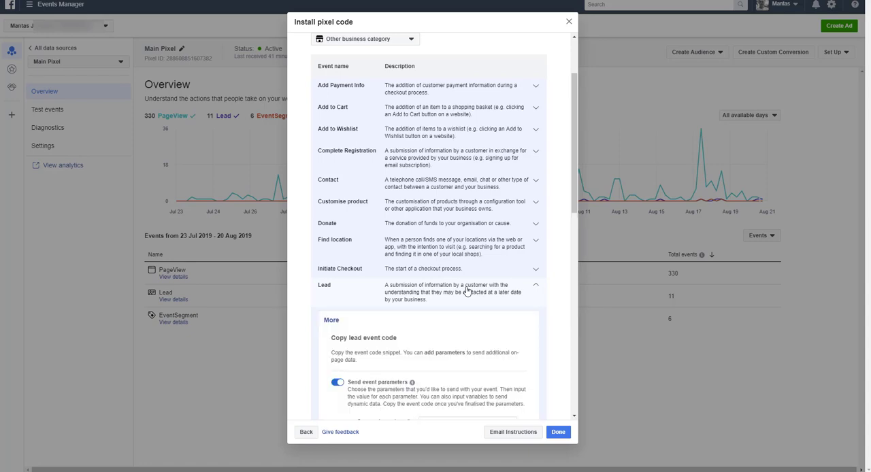
{"action": "scroll", "coordinate": [467, 311], "scroll_direction": "down", "scroll_amount": 3}
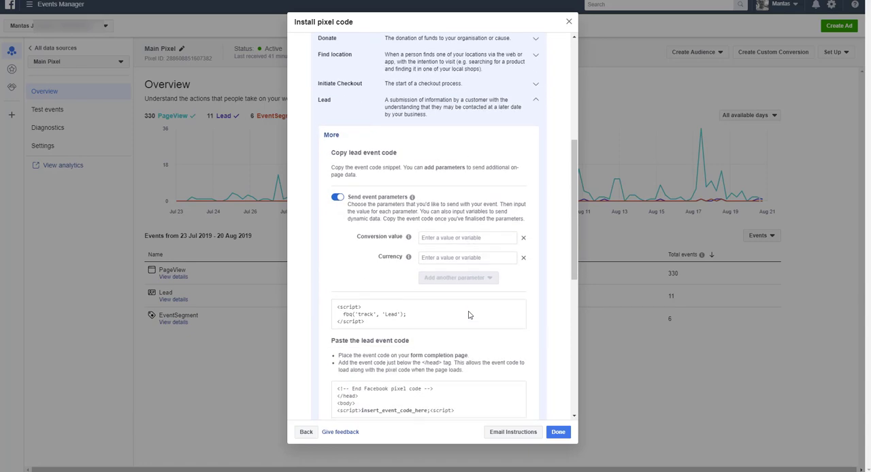
{"action": "scroll", "coordinate": [468, 315], "scroll_direction": "down", "scroll_amount": 1}
{"action": "mouse_move", "coordinate": [384, 285]}
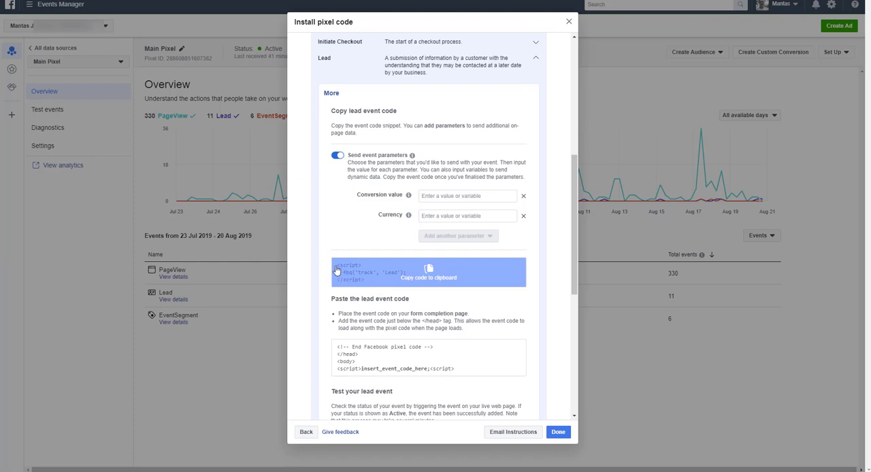
{"action": "left_click", "coordinate": [342, 277]}
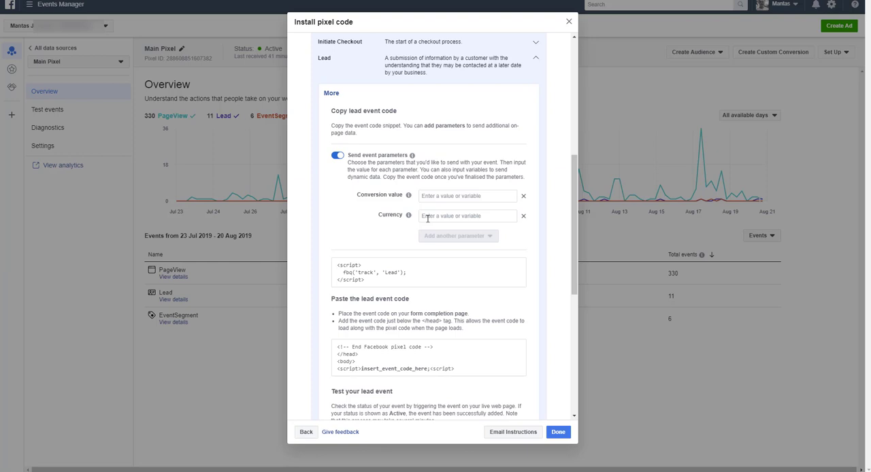
{"action": "left_click", "coordinate": [428, 216]}
{"action": "left_click", "coordinate": [420, 279]}
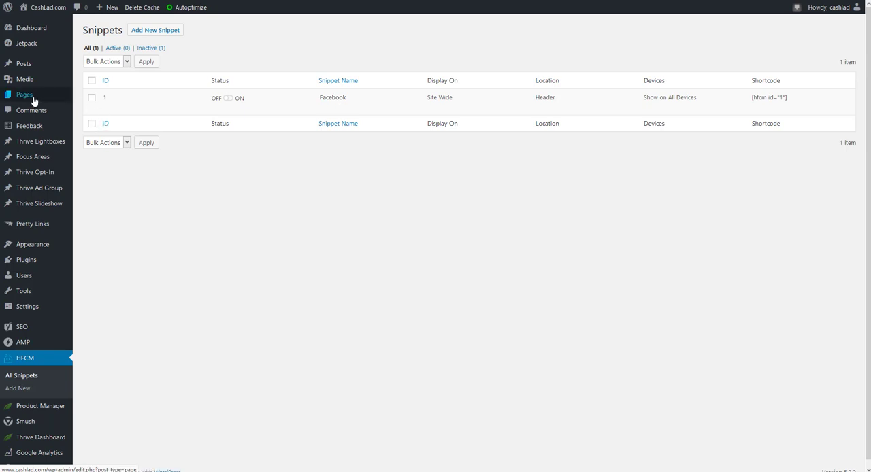
- On the test page in the editor, add a paragraph reading "Thank you for subscribing."
{"action": "mouse_move", "coordinate": [33, 100]}
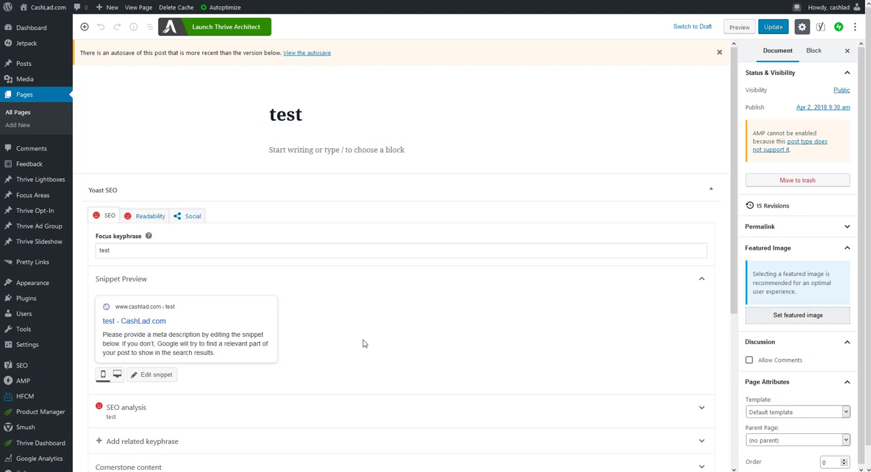
{"action": "left_click", "coordinate": [324, 151]}
{"action": "type", "text": "T"}
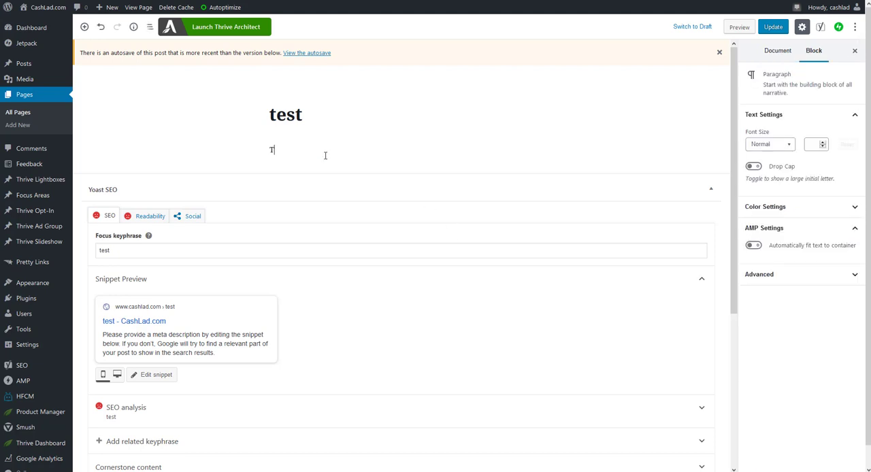
{"action": "type", "text": "hank you for subscribing."}
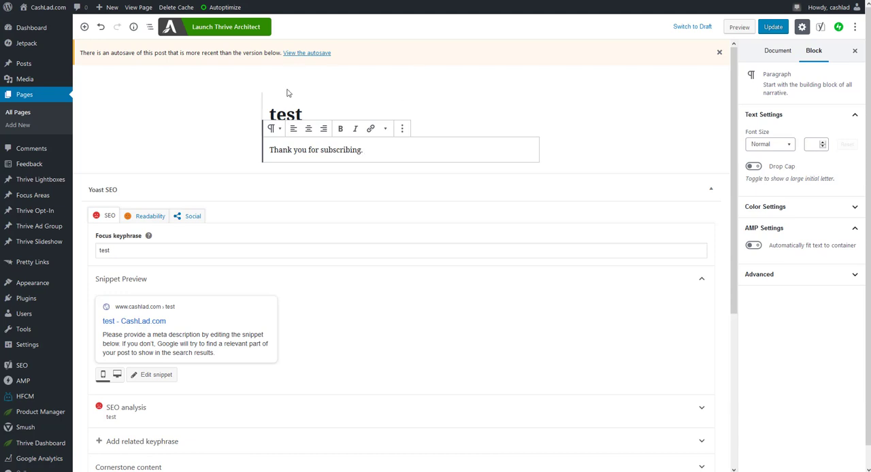
- Insert a Custom HTML block after the paragraph and paste the Lead event code into it
{"action": "left_click", "coordinate": [248, 93]}
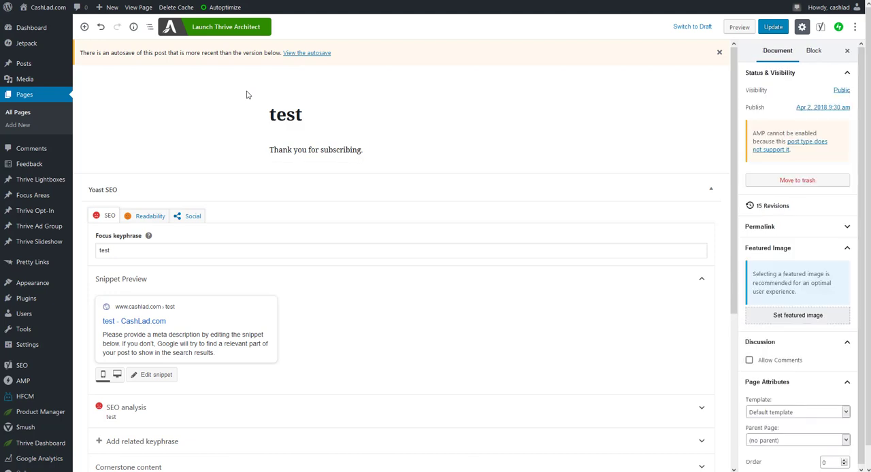
{"action": "left_click", "coordinate": [375, 152]}
{"action": "left_click", "coordinate": [403, 129]}
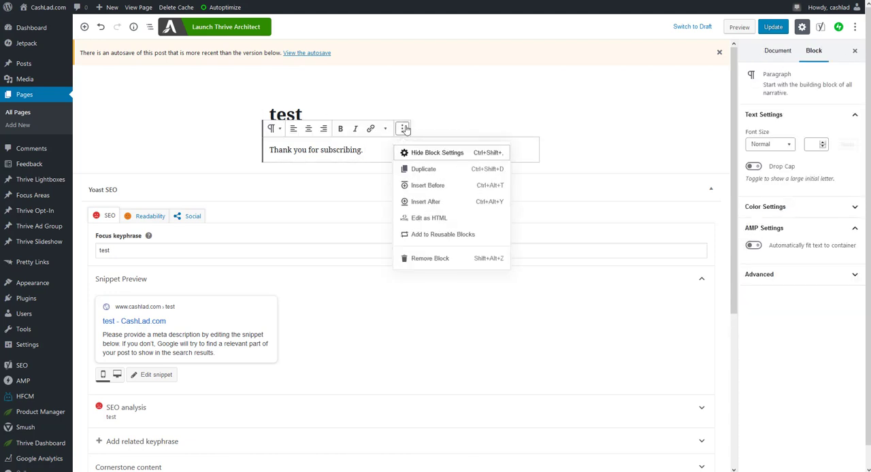
{"action": "left_click", "coordinate": [441, 204]}
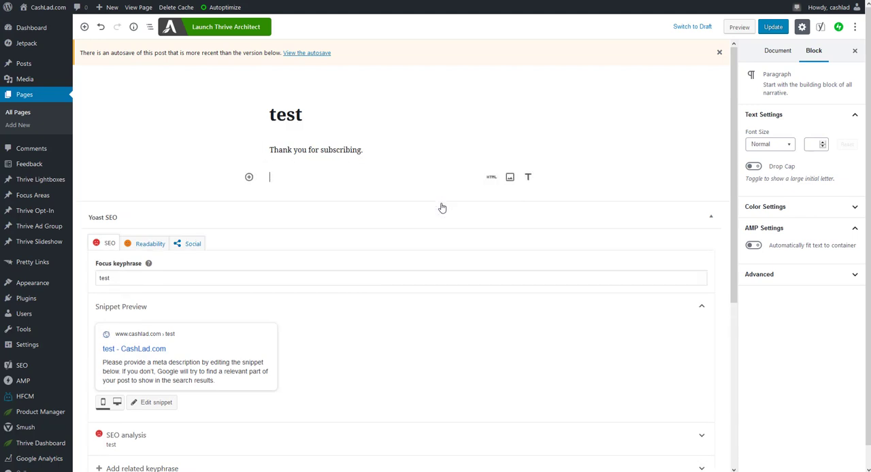
{"action": "left_click", "coordinate": [491, 178]}
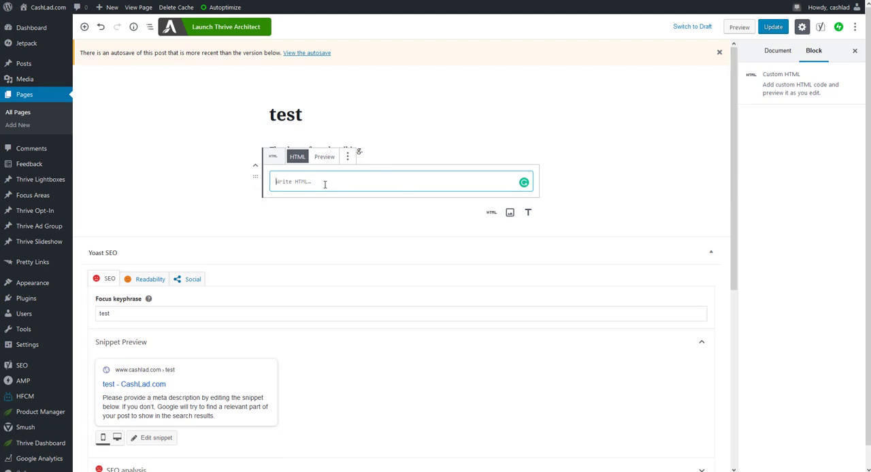
{"action": "key", "text": "ctrl+v"}
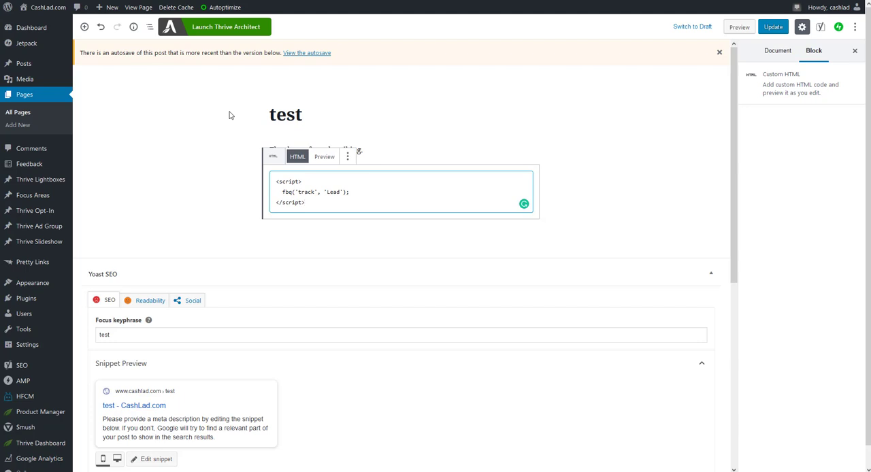
- Update the page and open the published page in a new tab
{"action": "left_click", "coordinate": [619, 141]}
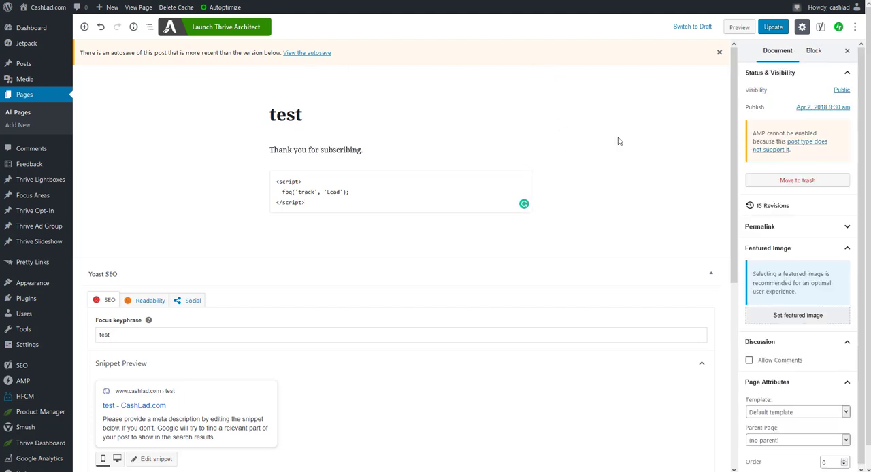
{"action": "left_click", "coordinate": [773, 26]}
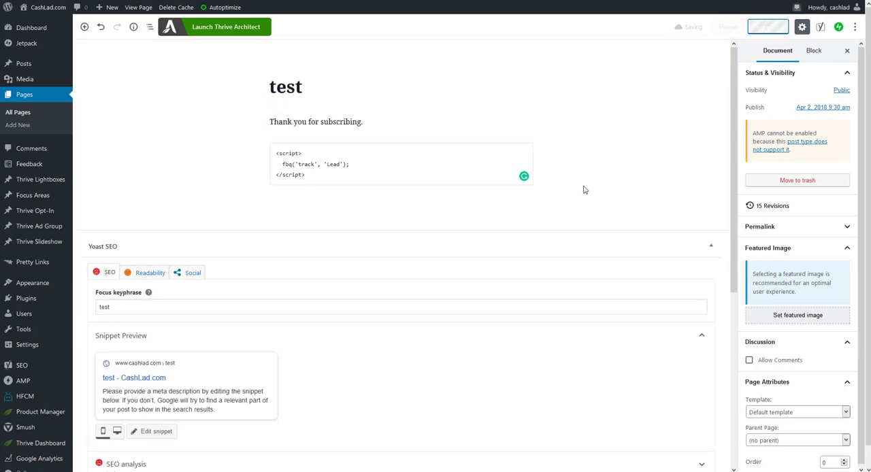
{"action": "right_click", "coordinate": [142, 8]}
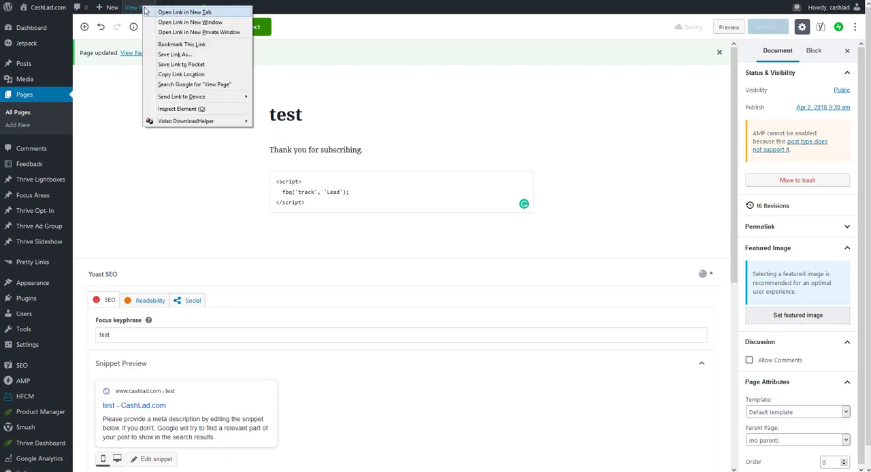
{"action": "left_click", "coordinate": [131, 13]}
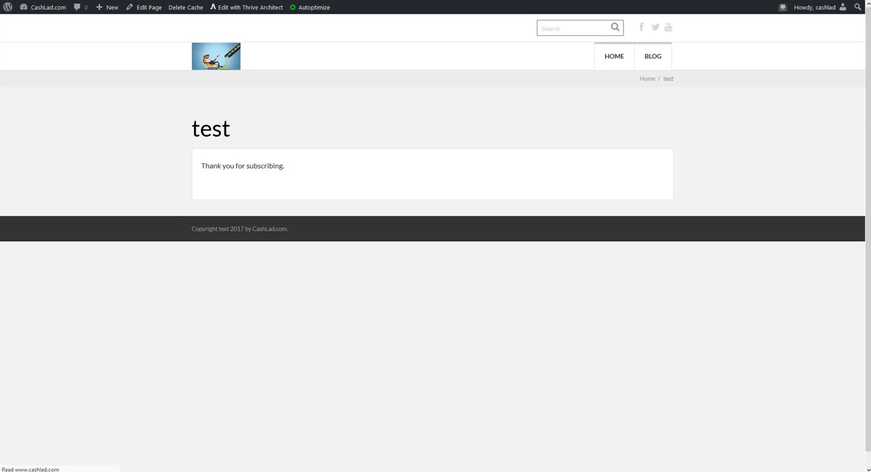
{"action": "mouse_move", "coordinate": [176, 471]}
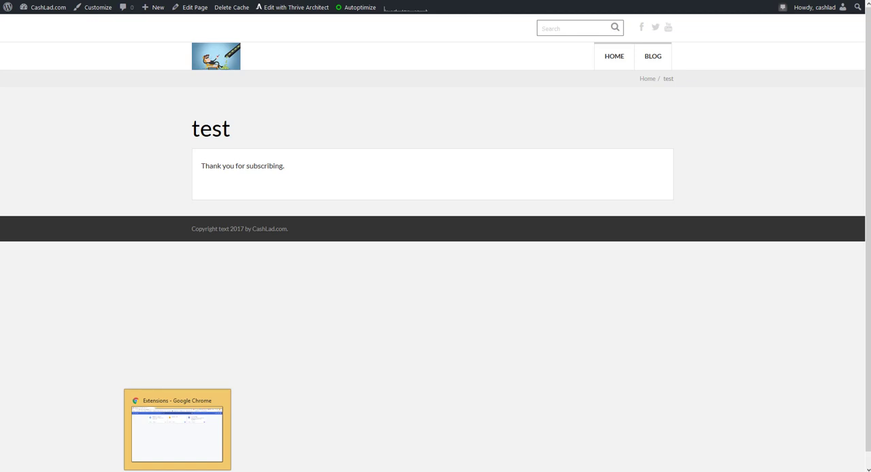
{"action": "left_click", "coordinate": [177, 429]}
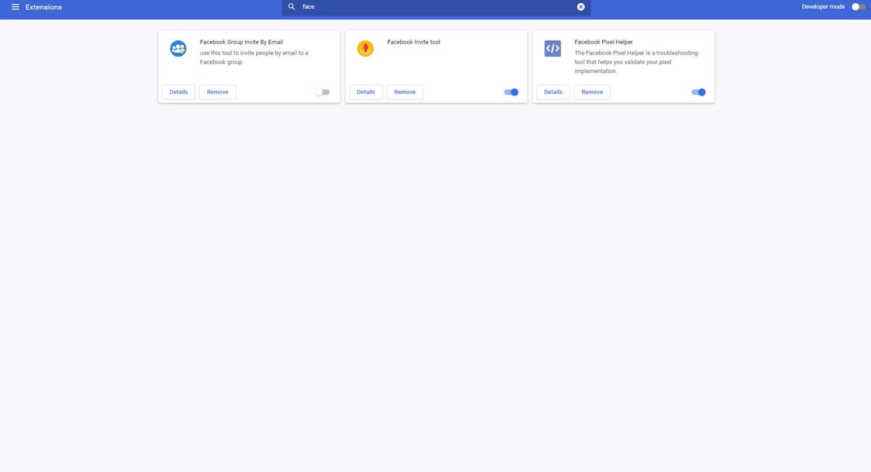
{"action": "key", "text": "ctrl+v"}
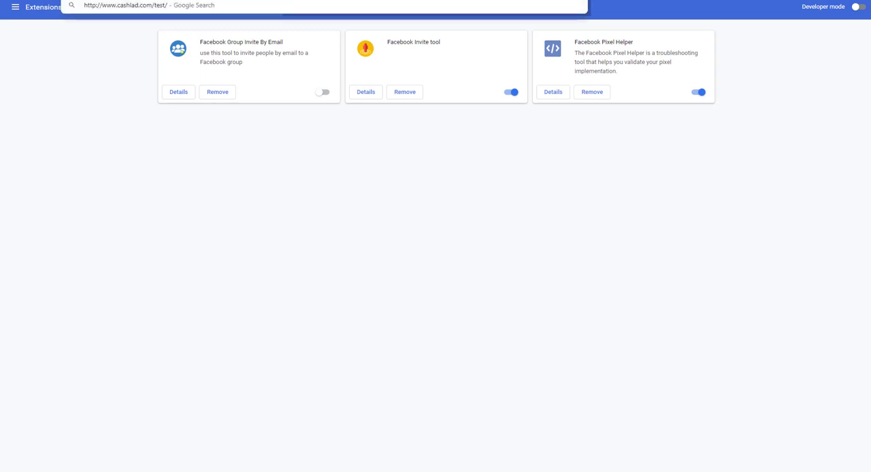
{"action": "key", "text": "Return"}
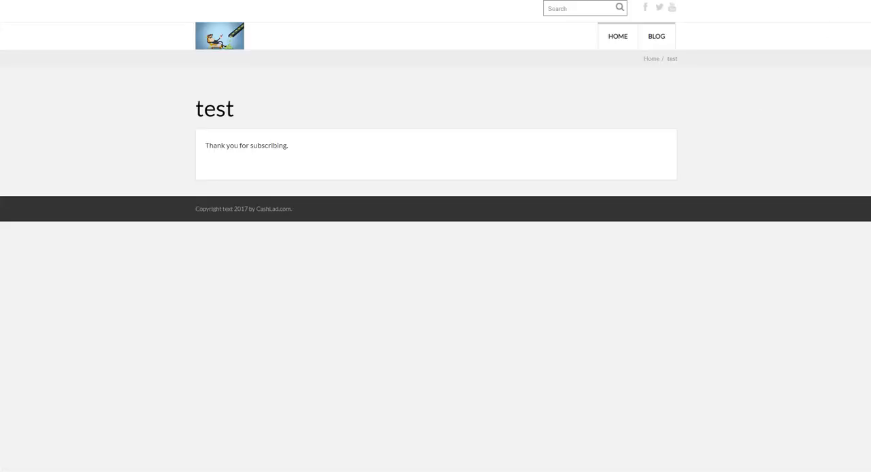
{"action": "left_click", "coordinate": [827, 1]}
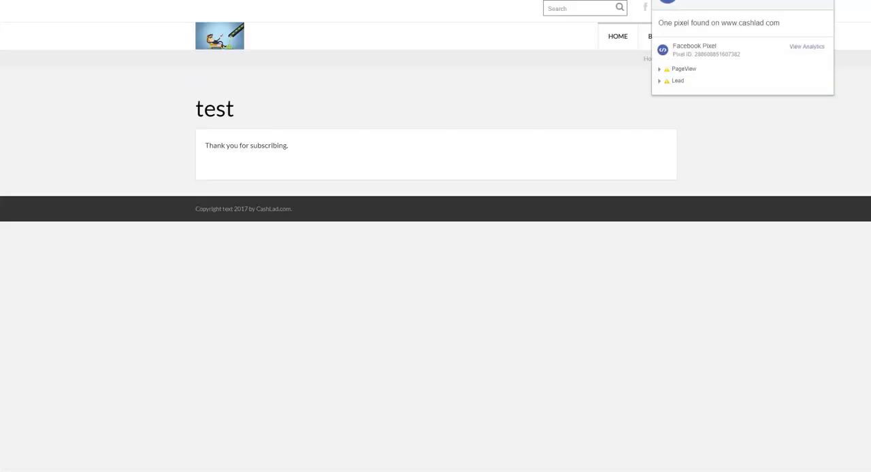
{"action": "left_click", "coordinate": [669, 85]}
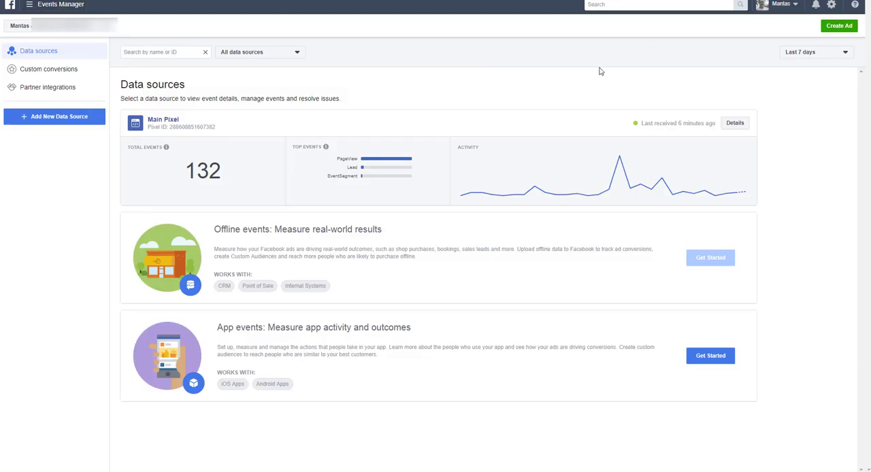
- Go to Audiences and start creating a website traffic custom audience
{"action": "left_click", "coordinate": [31, 5]}
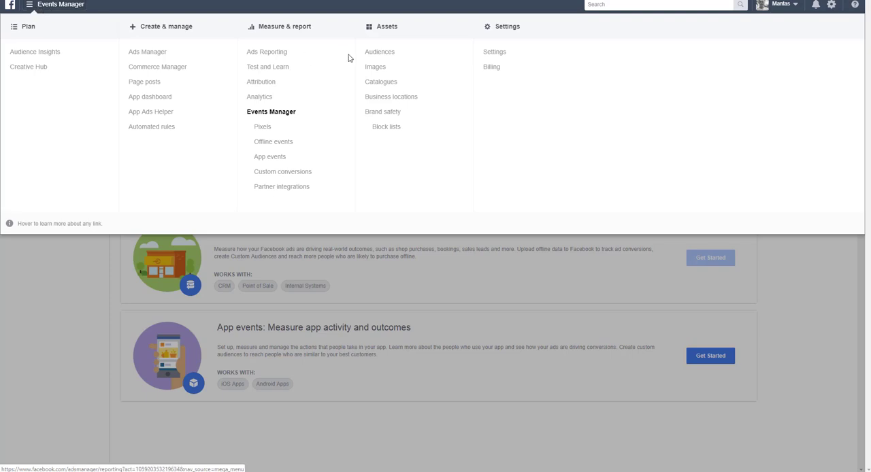
{"action": "left_click", "coordinate": [390, 58]}
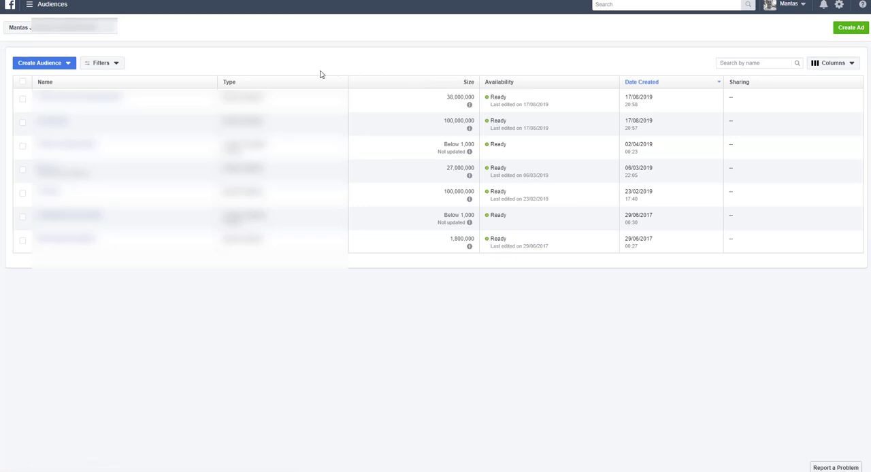
{"action": "left_click", "coordinate": [26, 68]}
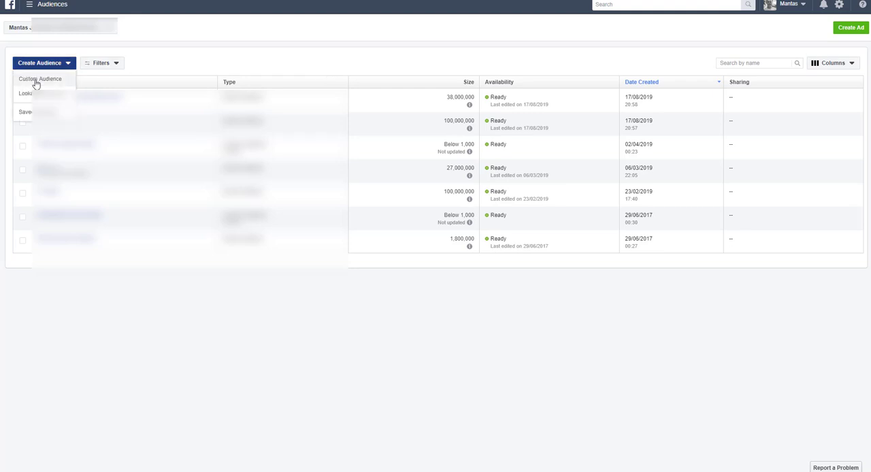
{"action": "left_click", "coordinate": [36, 84]}
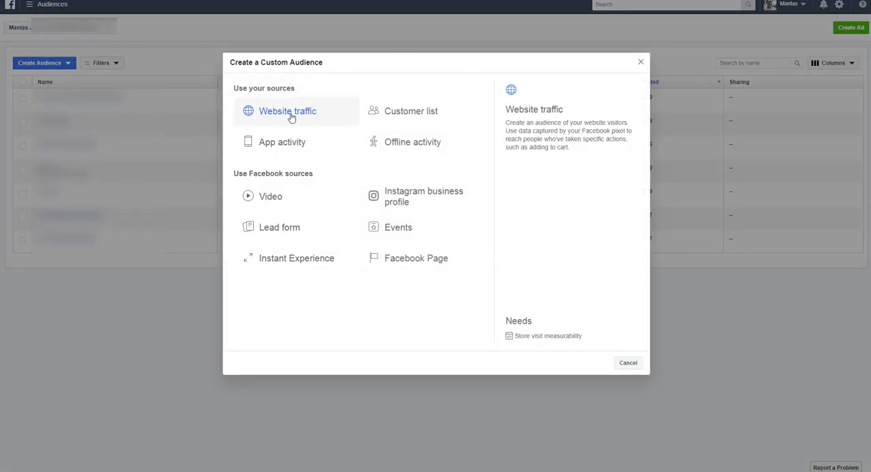
{"action": "left_click", "coordinate": [292, 117]}
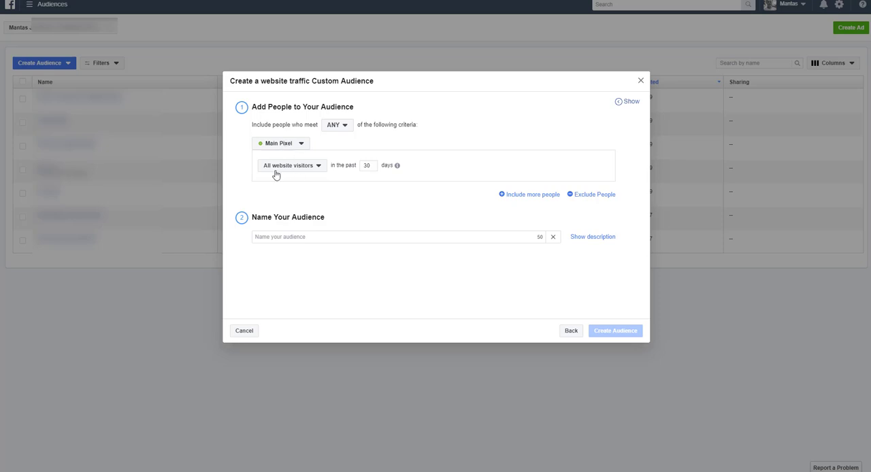
- Include all website visitors from the past 180 days
{"action": "left_click", "coordinate": [375, 168]}
{"action": "key", "text": "BackSpace"}
{"action": "key", "text": "BackSpace"}
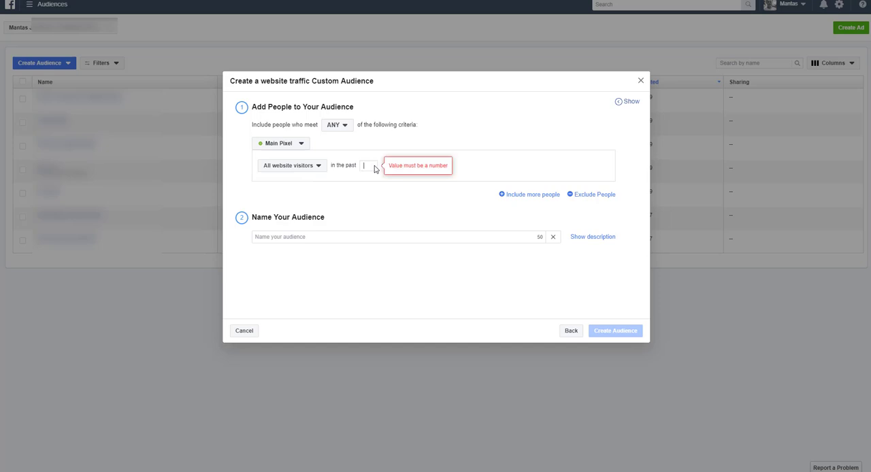
{"action": "type", "text": "180"}
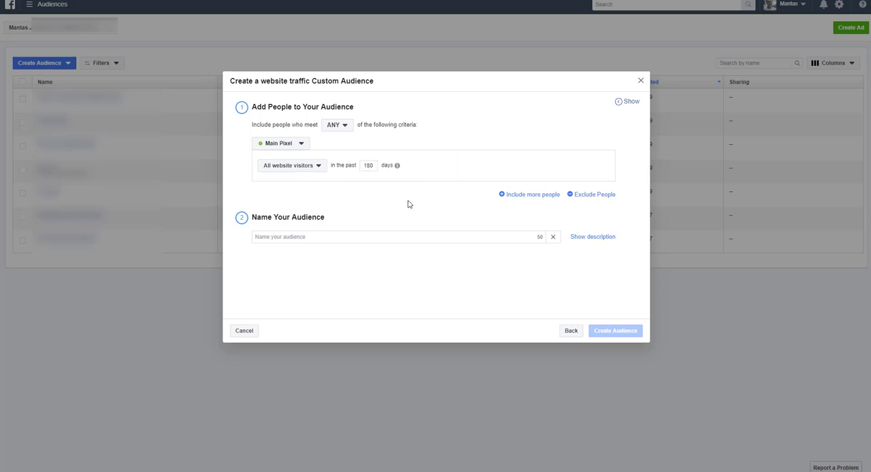
- Name the audience "all my blog visitors" and create it
{"action": "left_click", "coordinate": [347, 240]}
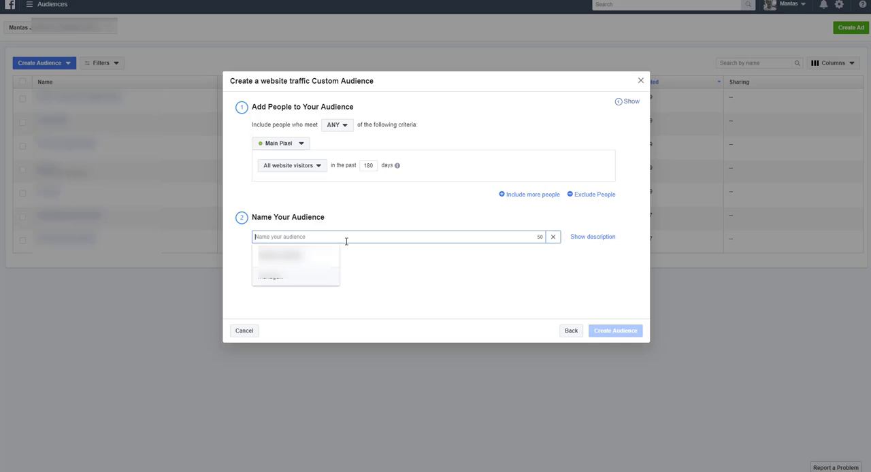
{"action": "type", "text": "a"}
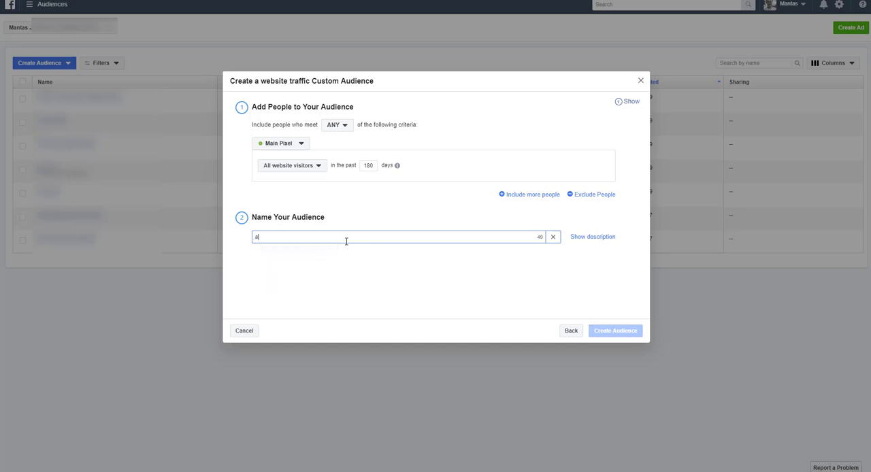
{"action": "type", "text": "ll m"}
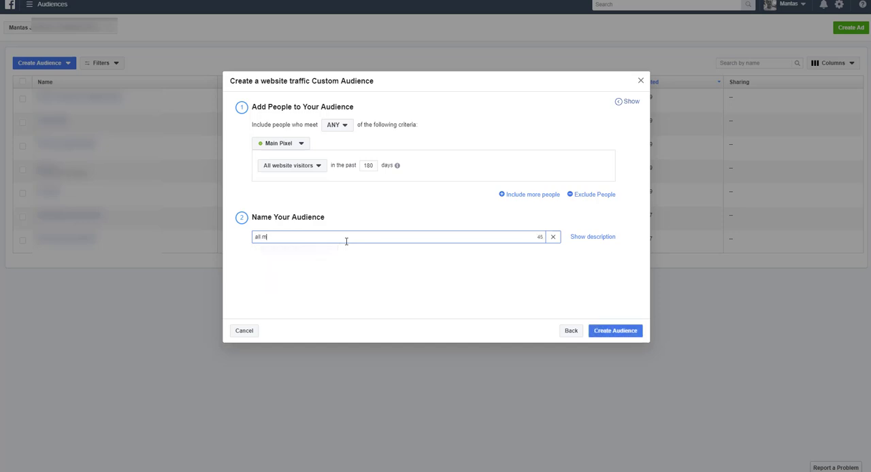
{"action": "type", "text": "y blog visitors"}
{"action": "left_click", "coordinate": [602, 337]}
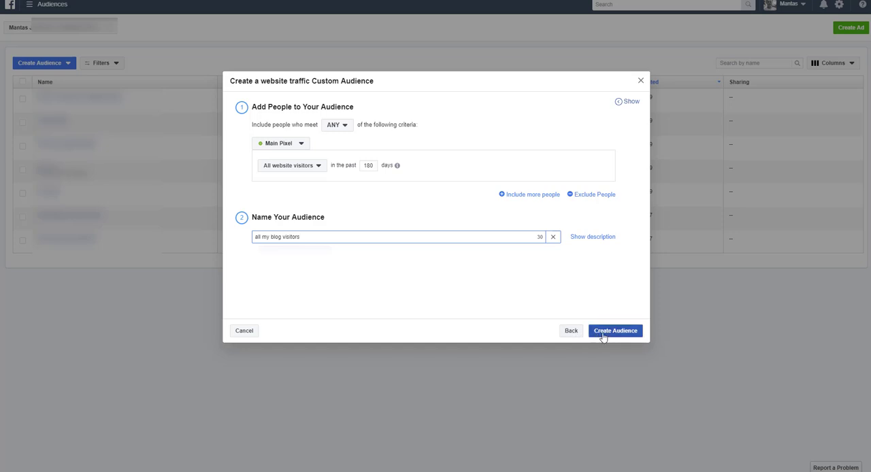
{"action": "left_click", "coordinate": [603, 334]}
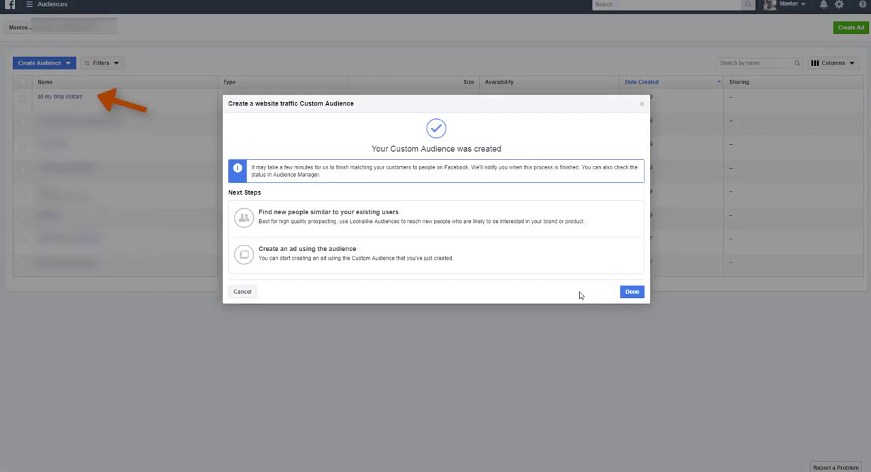
{"action": "left_click", "coordinate": [632, 292]}
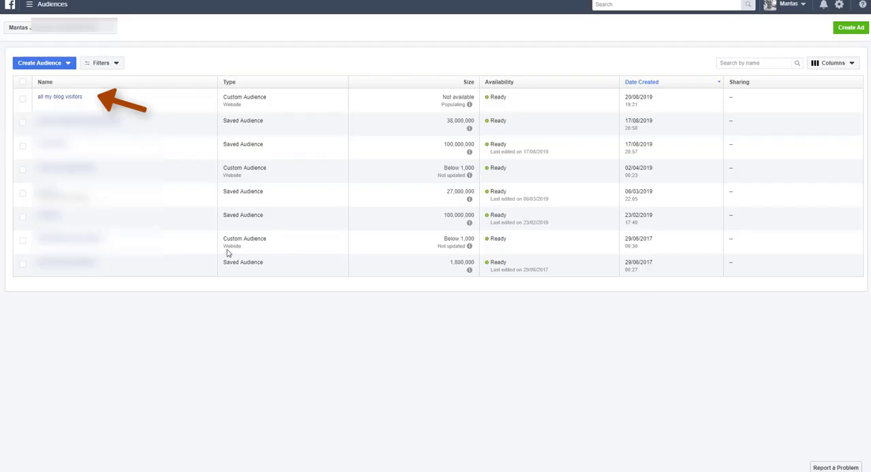